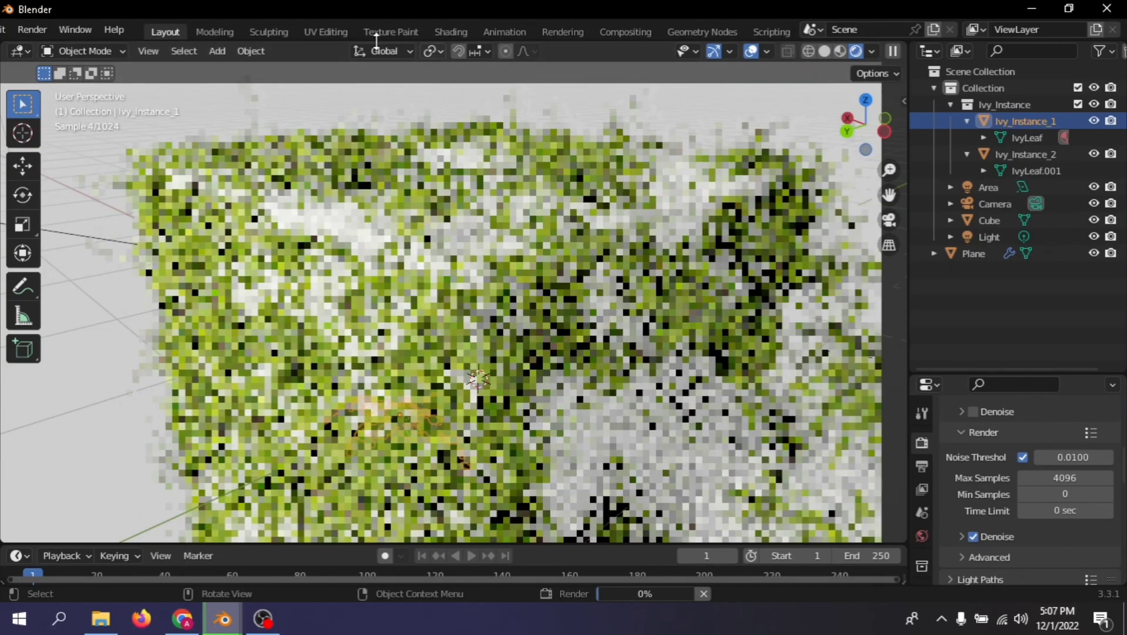
- Switch the viewport to solid shading and inspect the ivy-covered model from another angle
left_click(825, 51)
middle_click_drag(506, 276, 724, 254)
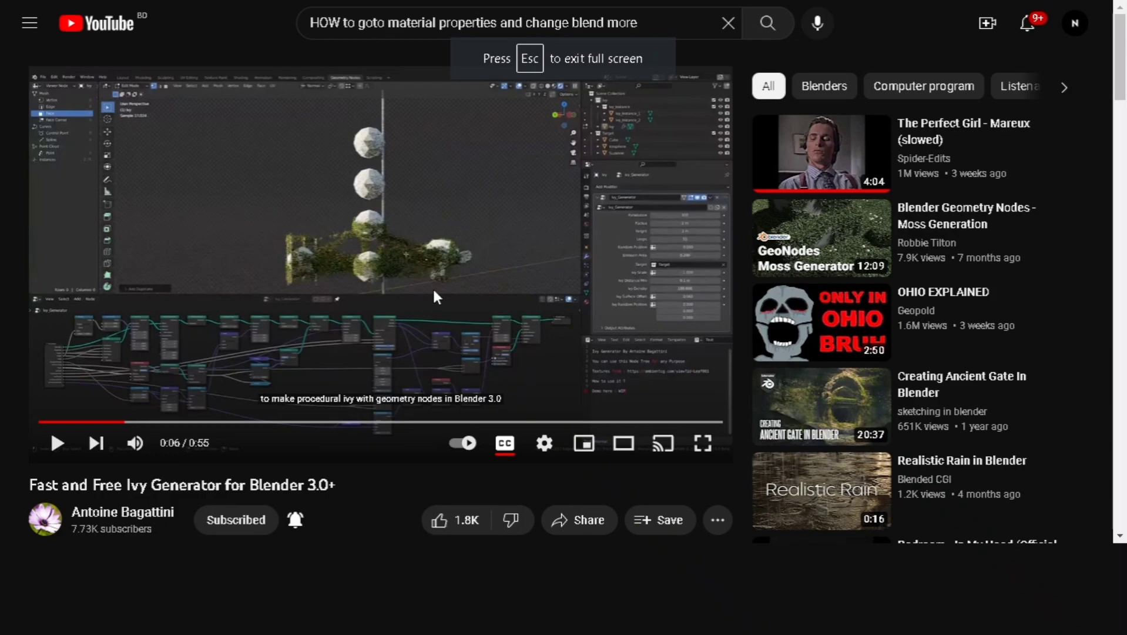
- Skim through the Fast and Free Ivy Generator video on YouTube
key("Right")
key("Right")
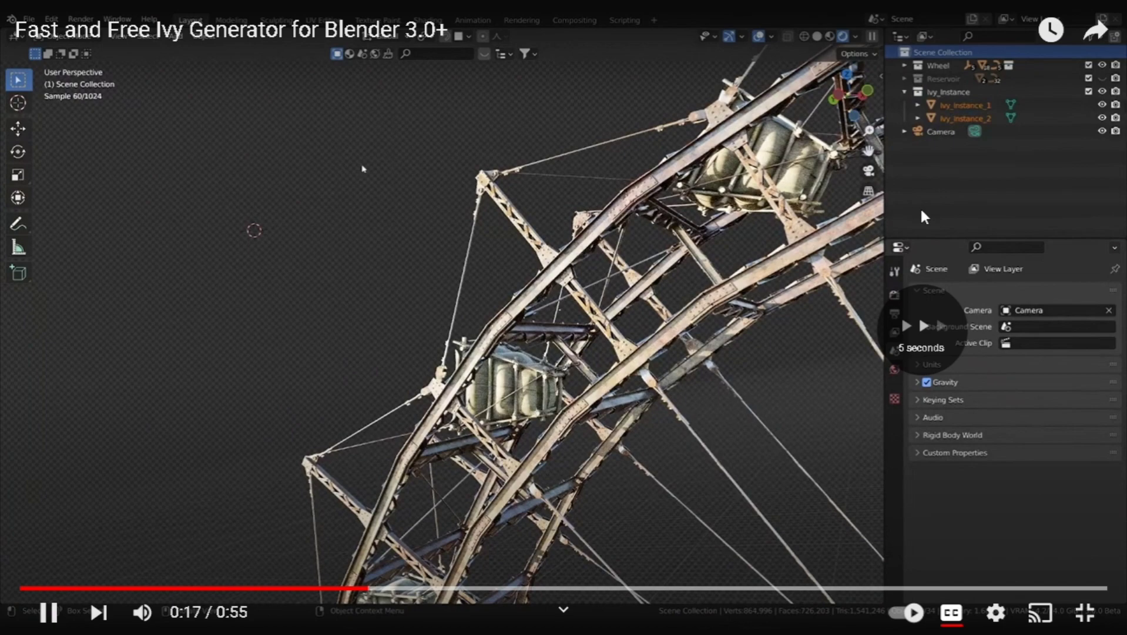
key("Right")
key("Right")
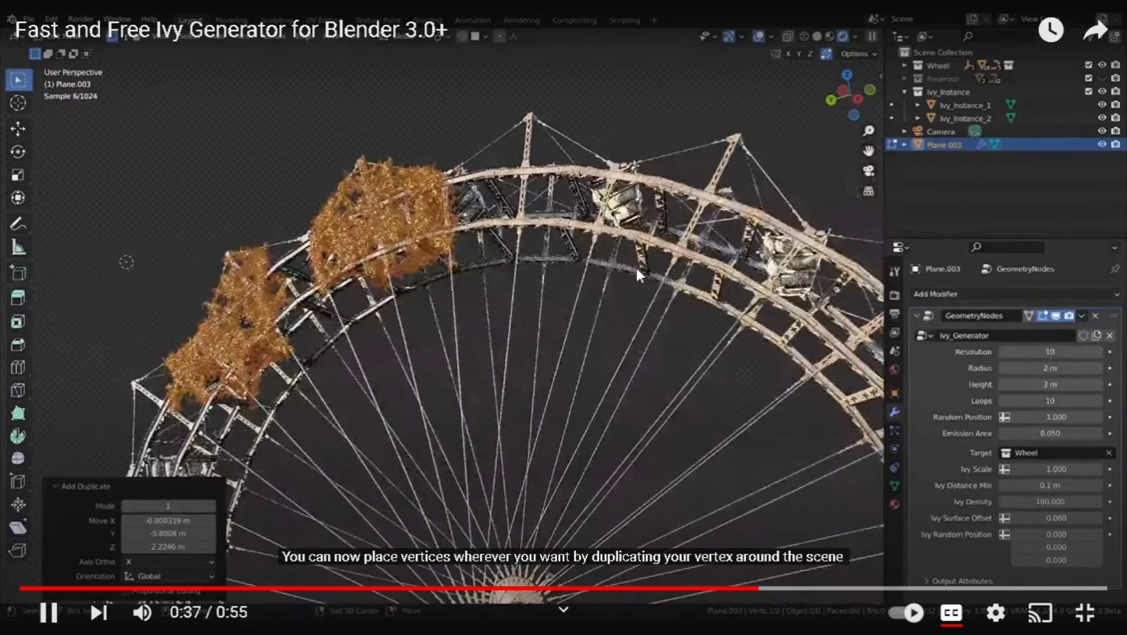
double_click(604, 218)
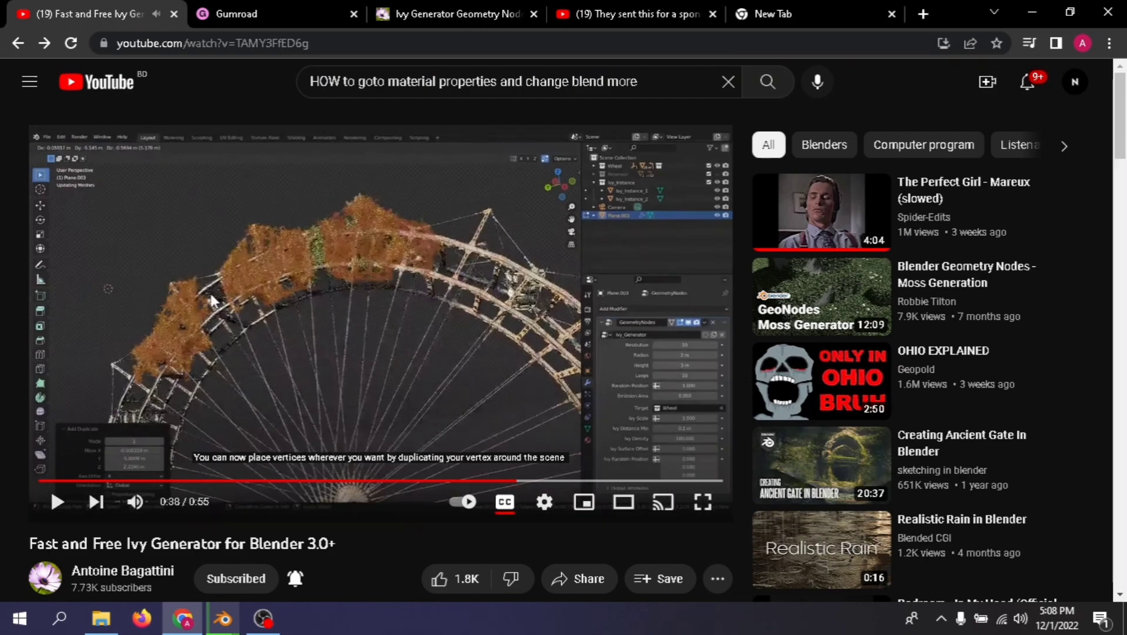
- Review the DemoFile and NodeTree downloads on the Ivy Generator Geometry Nodes content page on Gumroad
scroll(147, 455, "down", 4)
left_click(258, 13)
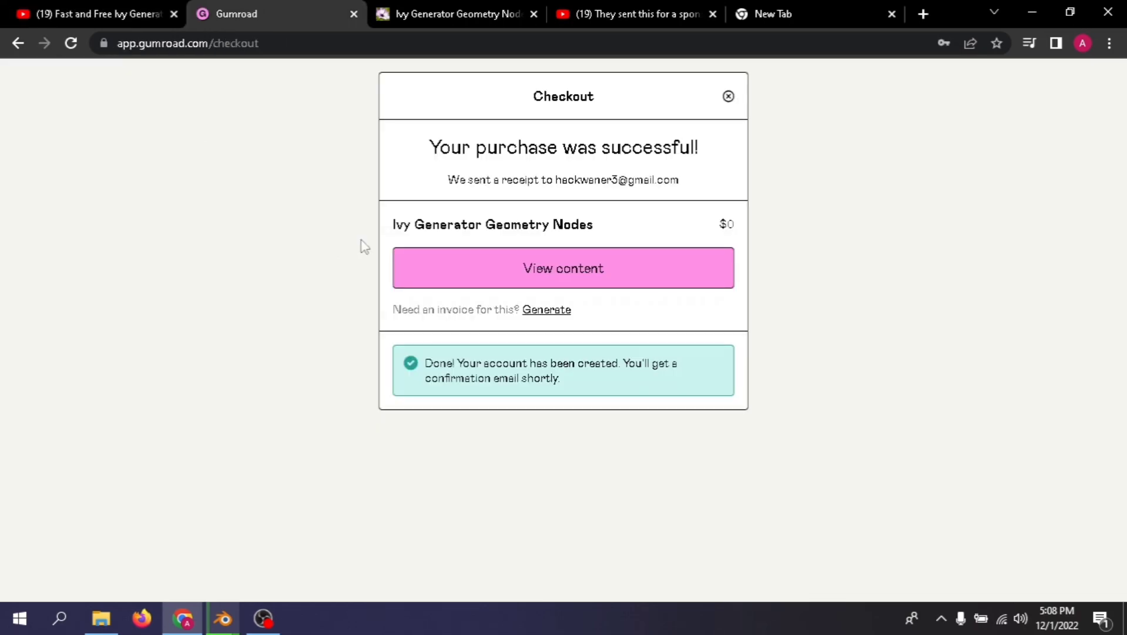
left_click(728, 96)
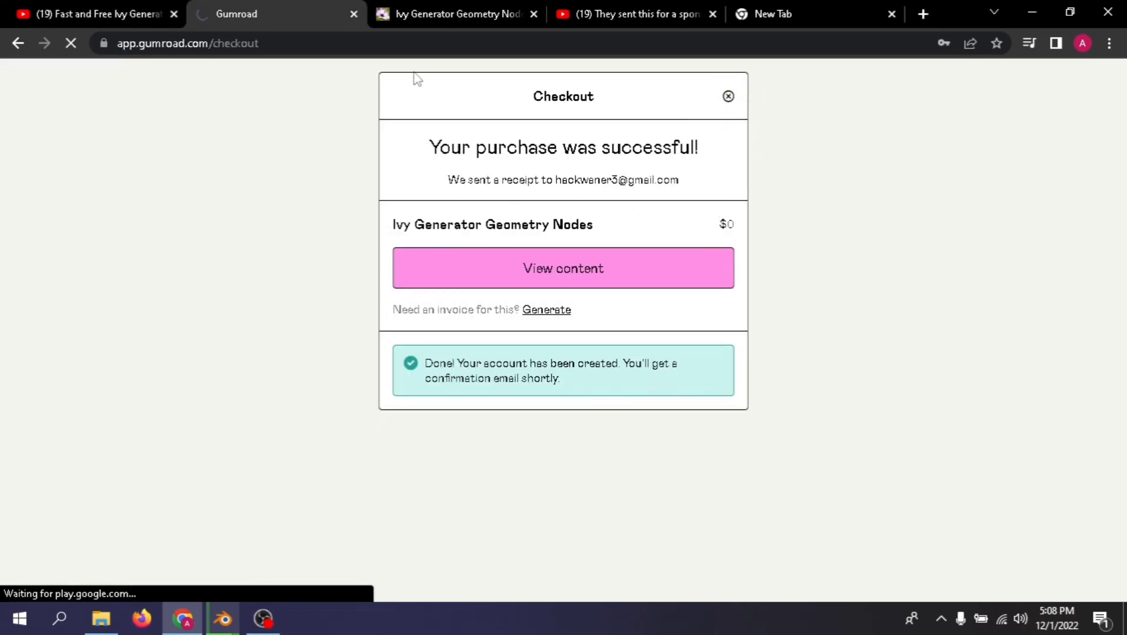
left_click(404, 11)
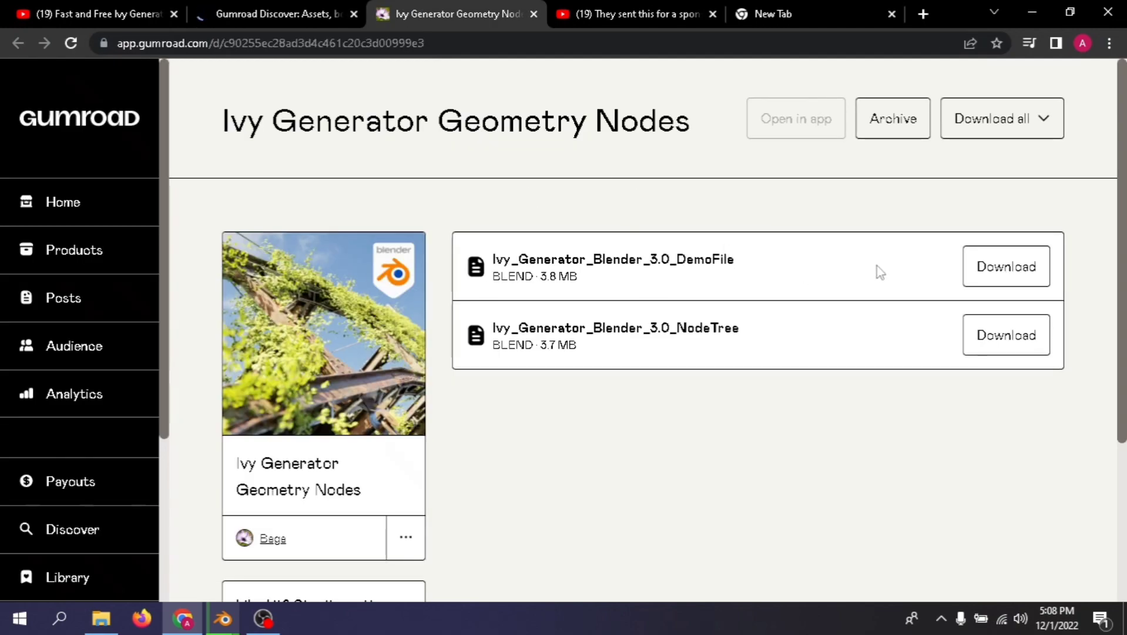
left_click_drag(749, 270, 465, 267)
left_click_drag(741, 331, 468, 328)
left_click(578, 412)
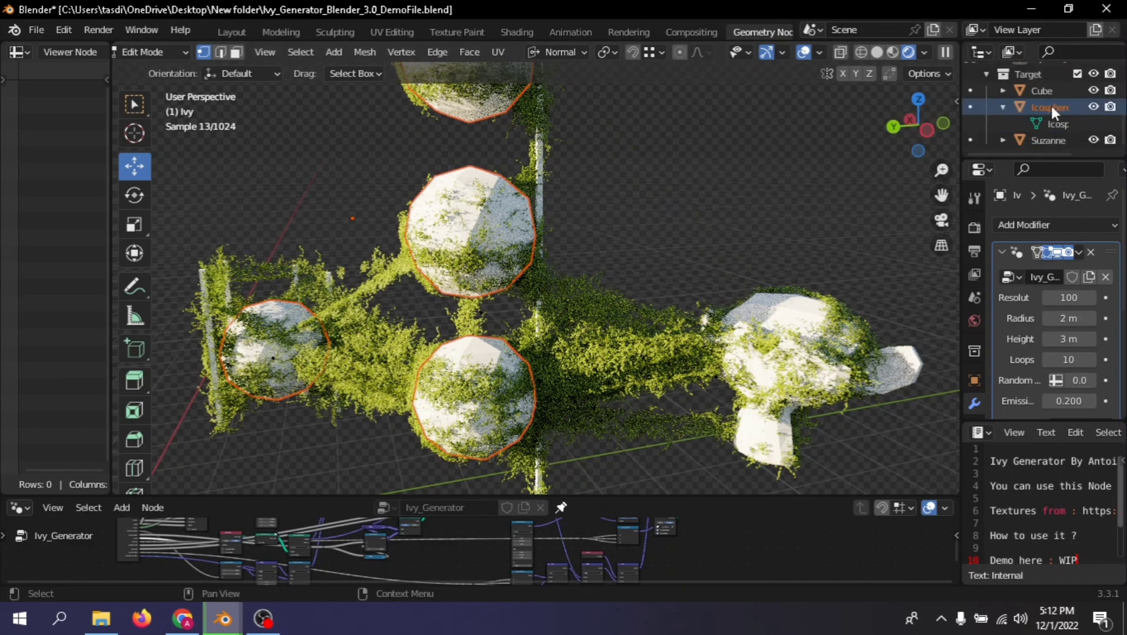
- Enlarge the outliner in the Ivy Generator demo file to view the Target collection's objects
left_click_drag(1053, 160, 1056, 348)
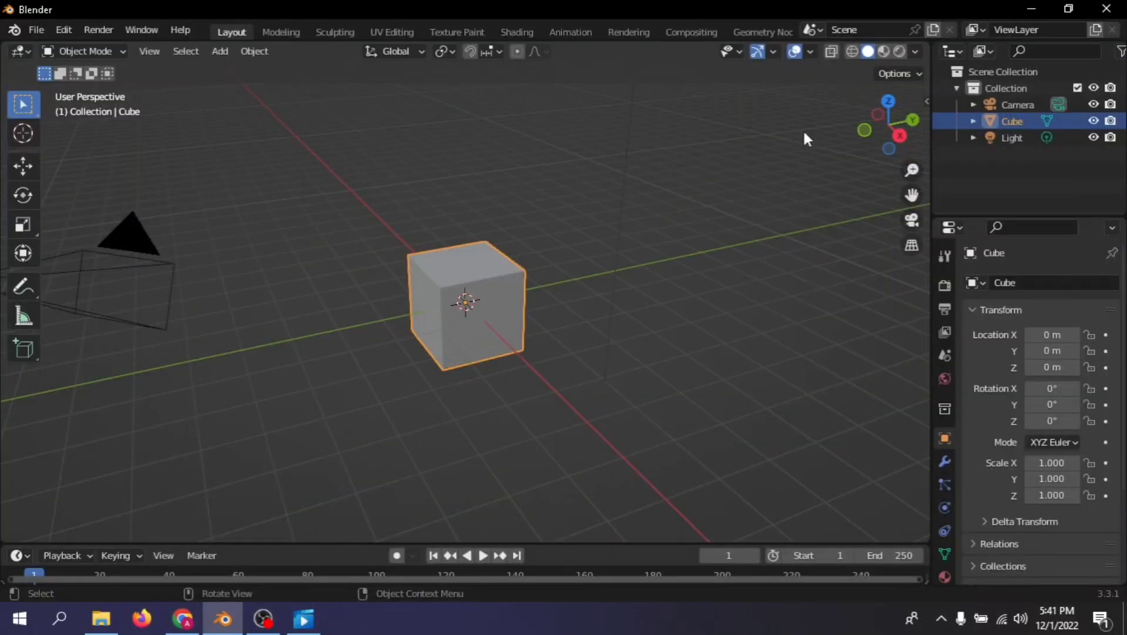
- Extrude the cube's top face and scale it inward to start the column's stepped base
left_click(676, 346)
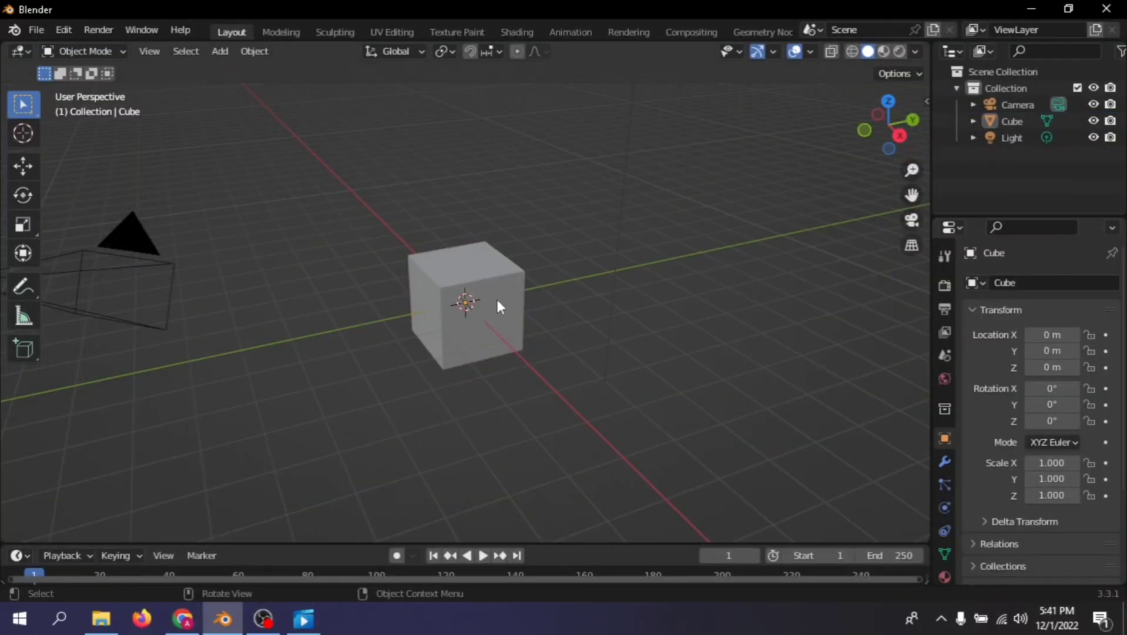
left_click(478, 298)
middle_click_drag(478, 298, 639, 298)
scroll(600, 235, "up", 3)
key("Tab")
left_click(479, 248)
key("e")
left_click(614, 282)
key("s")
left_click(587, 284)
- Extrude the top face upward to form the column's tall shaft, and scale its top face outward
key("e")
left_click(624, 262)
key("e")
left_click(634, 229)
key("s")
left_click(682, 264)
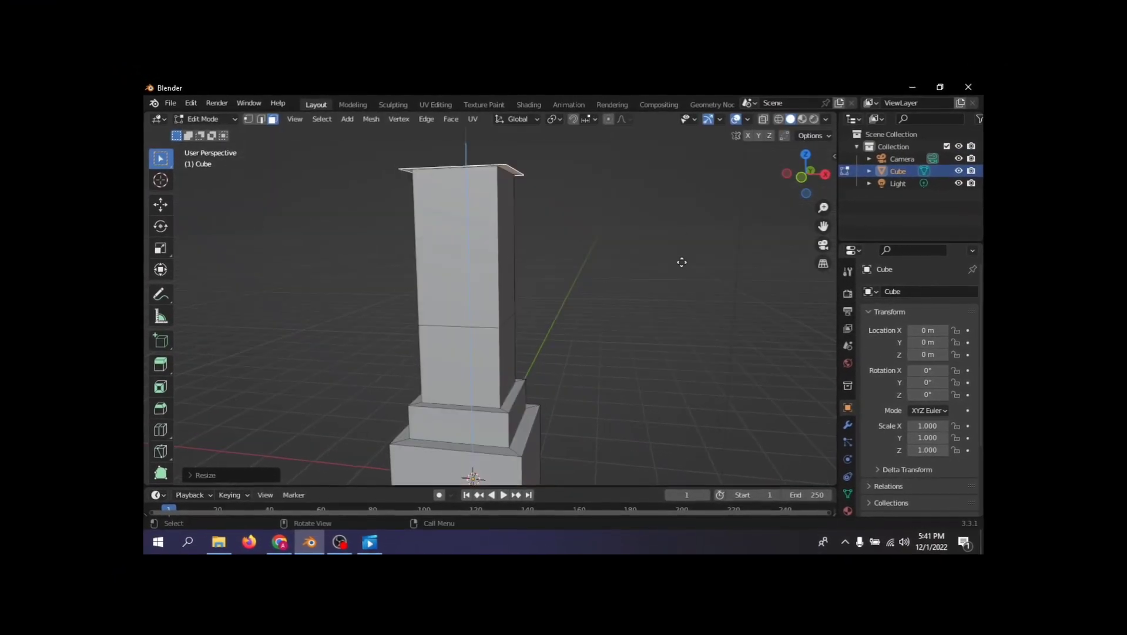
- Extrude the widened top face upward and scale it outward to build a stepped capital on the column
key("e")
left_click(672, 200)
middle_click_drag(670, 188, 654, 302, "shift")
key("s")
key("e")
left_click(680, 248)
key("Tab")
- Duplicate the column and move the copy about 2.8 m along Y and 2.1 m along X
middle_click_drag(658, 252, 474, 303)
left_click(525, 342)
left_click(475, 303)
key("shift+d")
right_click(552, 297)
left_click(195, 215)
middle_click_drag(552, 329, 594, 282)
left_click_drag(523, 347, 643, 329)
left_click_drag(614, 373, 639, 421)
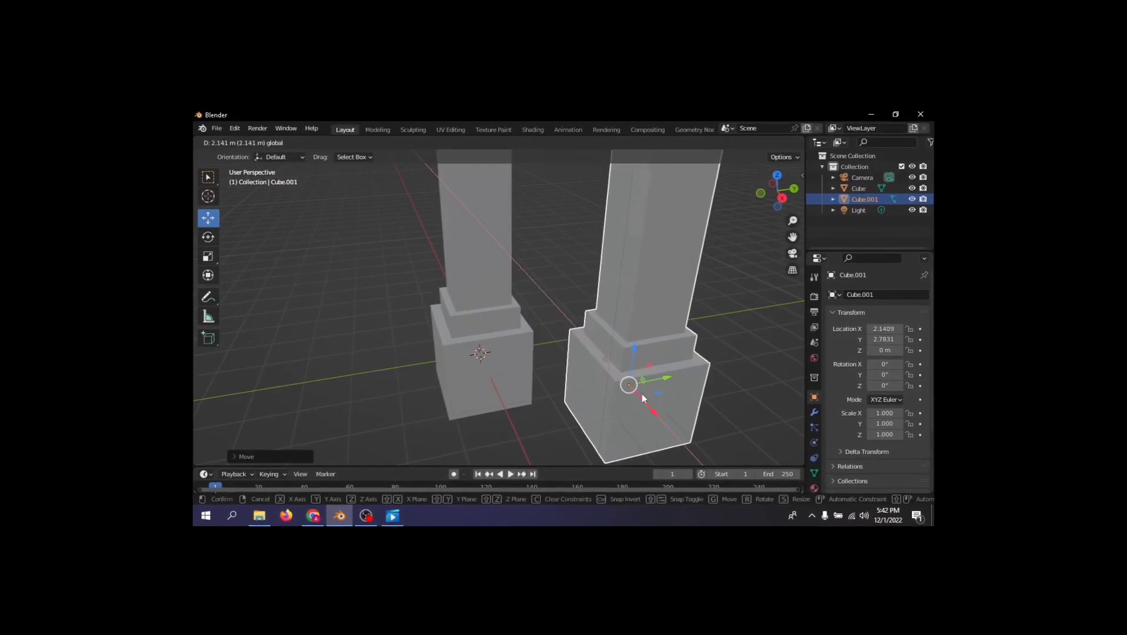
- Bevel all edges of the first column
left_click(631, 247)
middle_click_drag(631, 247, 654, 273)
left_click(496, 314)
scroll(561, 335, "up", 1)
key("Tab")
key("a")
key("ctrl+b")
left_click(552, 317)
left_click(548, 327)
key("Tab")
- Bevel all edges of the second column in the same way
left_click(590, 320)
key("Tab")
key("a")
key("ctrl+b")
left_click(647, 329)
left_click(688, 312)
key("Tab")
left_click(689, 320)
- Delete the default light and add an area light to the scene
scroll(676, 317, "down", 2)
mouse_move(657, 317)
middle_mouse_down()
mouse_move(666, 308)
mouse_move(673, 317)
middle_mouse_up()
middle_click_drag(582, 239, 616, 250)
scroll(581, 252, "down", 4)
left_click(539, 274)
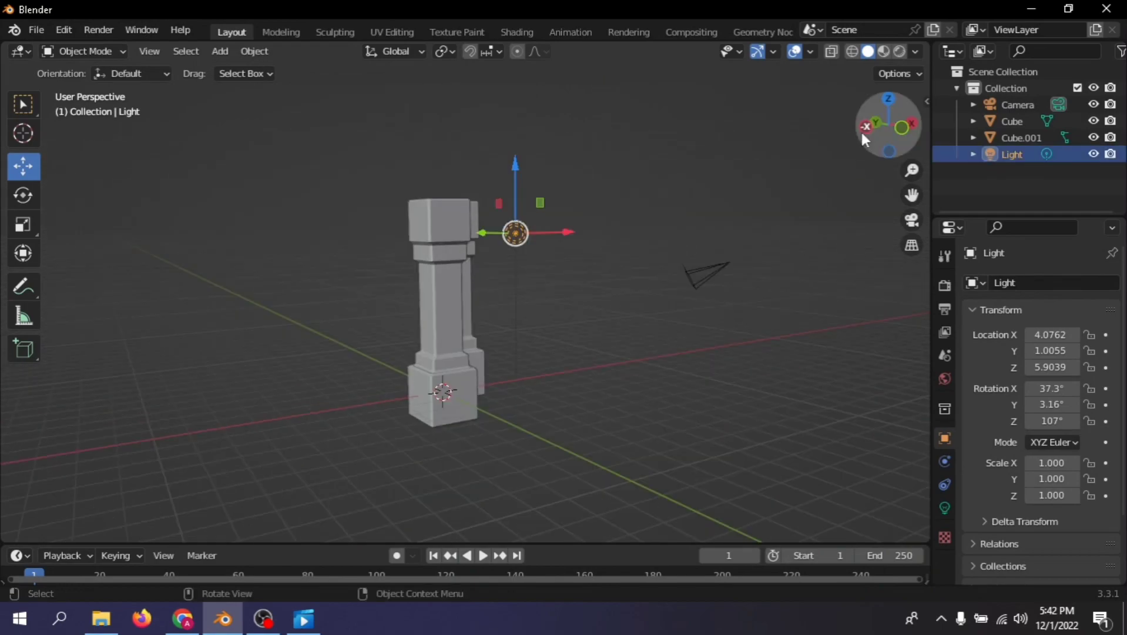
key("Delete")
middle_click_drag(617, 320, 580, 297)
key("shift+a")
mouse_move(569, 290)
mouse_move(564, 468)
left_click(676, 518)
- In front view, place the area light above and beside the columns, angle it toward them and scale it to about 7.8
key("KP_1")
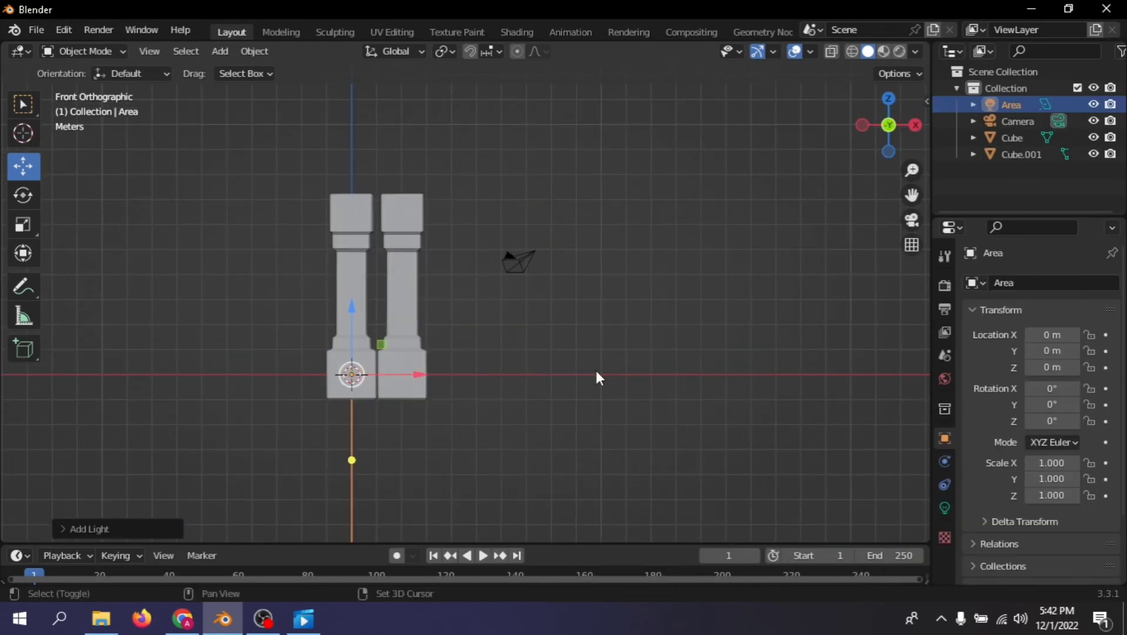
key("g")
left_click(745, 253)
key("r")
left_click(610, 404)
key("s")
left_click(871, 512)
key("g")
left_click(887, 493)
key("r")
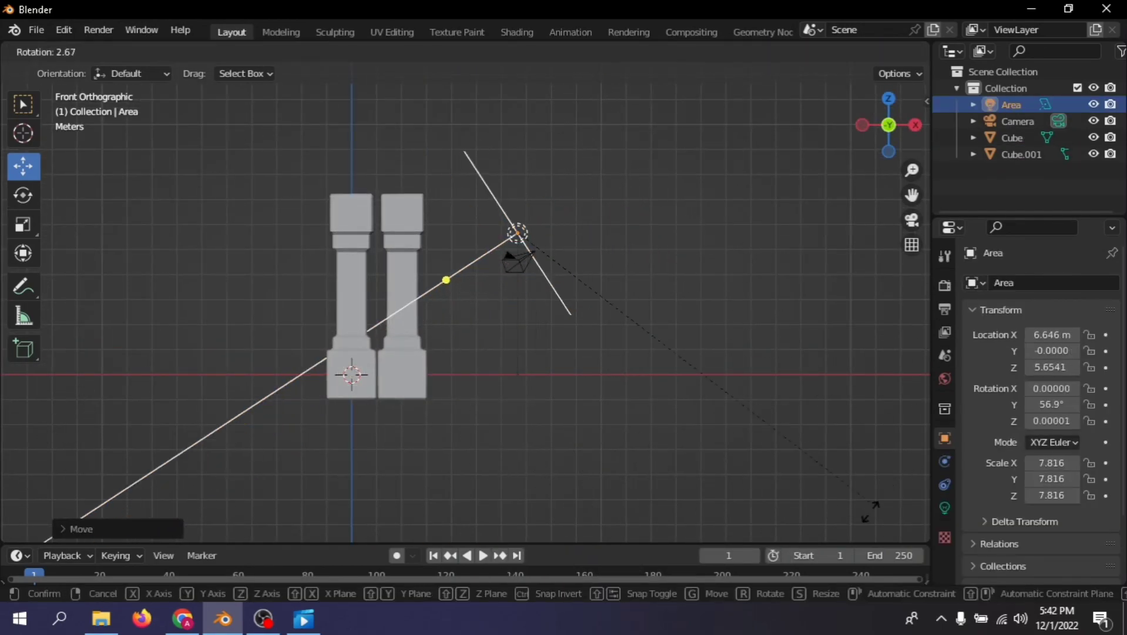
left_click(834, 492)
key("g")
left_click(816, 512)
- Set the area light's power to 1000 W while previewing in rendered shading, and return to solid shading
left_click(944, 507)
left_click(901, 53)
middle_click_drag(659, 222, 516, 334)
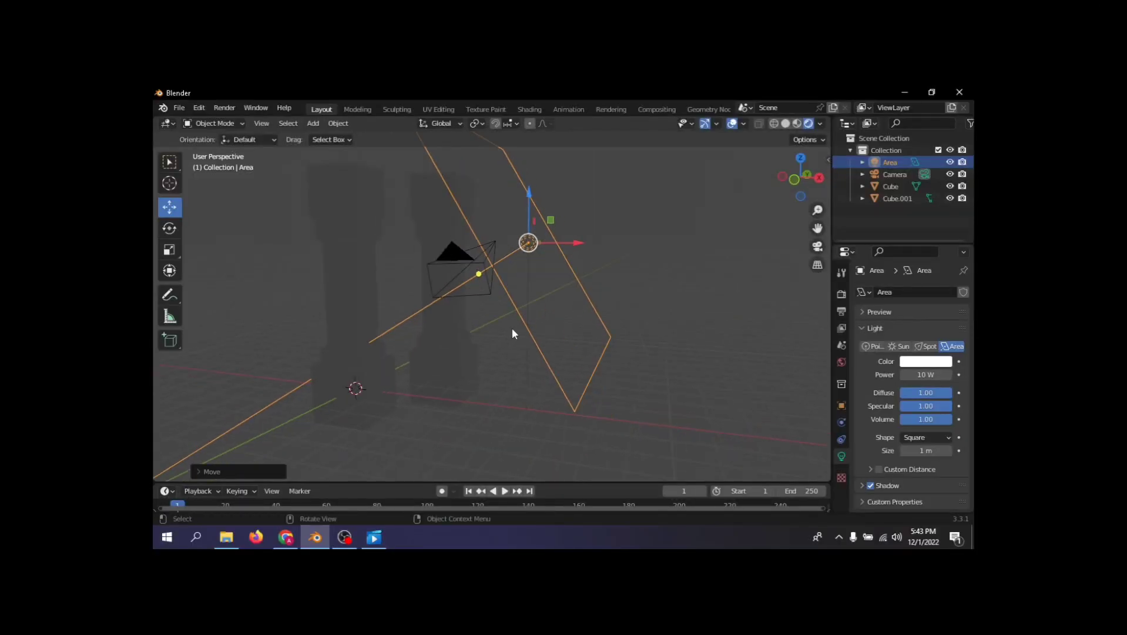
type("1000")
key("Return")
left_click(719, 319)
left_click(786, 123)
- Add a mesh plane at the base of the first column
mouse_move(529, 282)
middle_mouse_down()
mouse_move(506, 302)
mouse_move(497, 344)
middle_mouse_up()
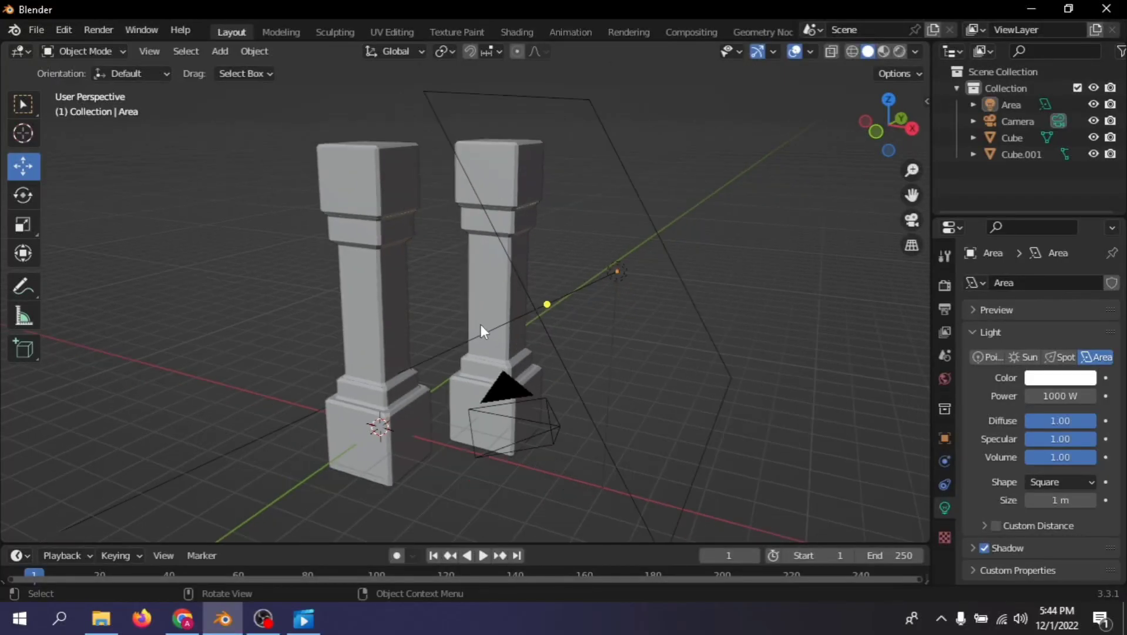
scroll(378, 431, "up", 2)
key("shift+a")
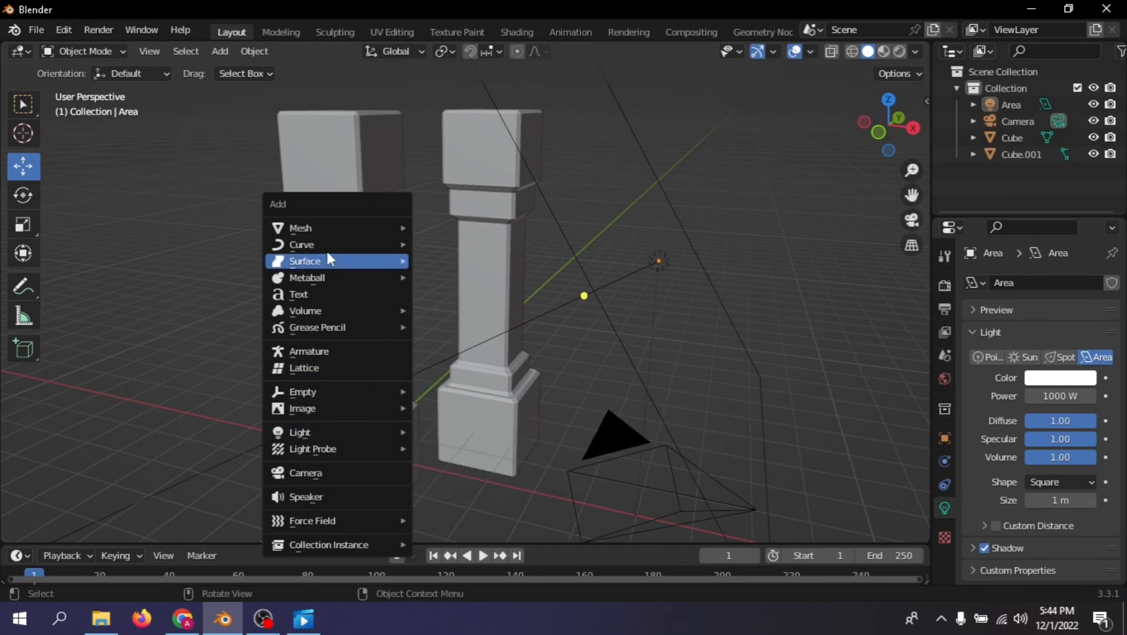
mouse_move(325, 229)
left_click(469, 228)
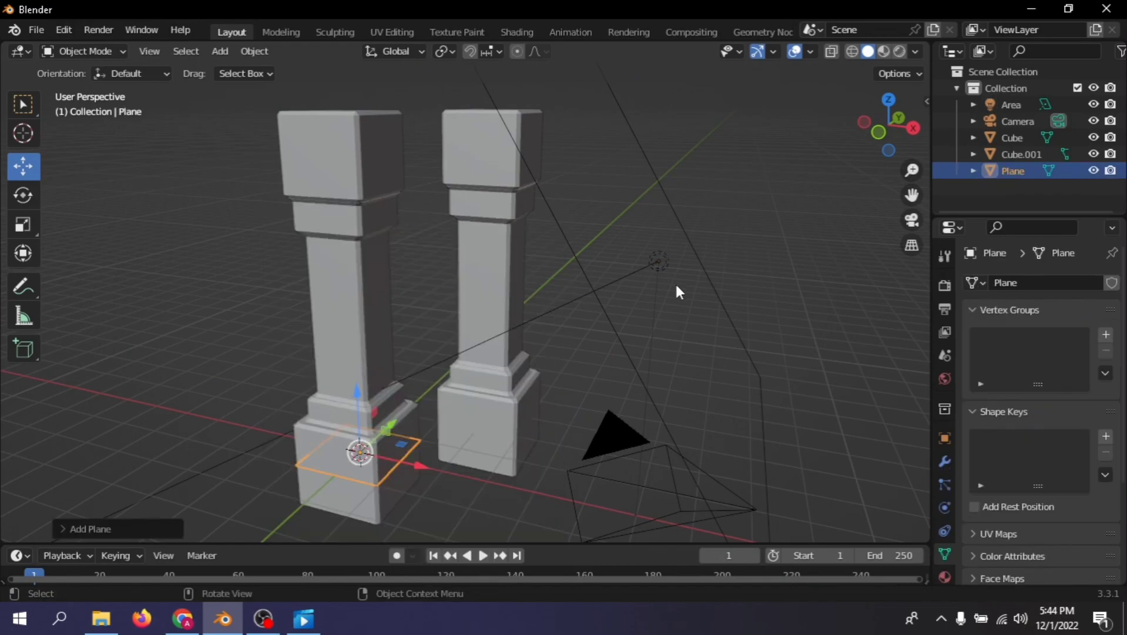
- Move the plane out of Collection into the Scene Collection and collapse Collection in the outliner
middle_click_drag(373, 459, 438, 407)
left_click_drag(1017, 171, 997, 75)
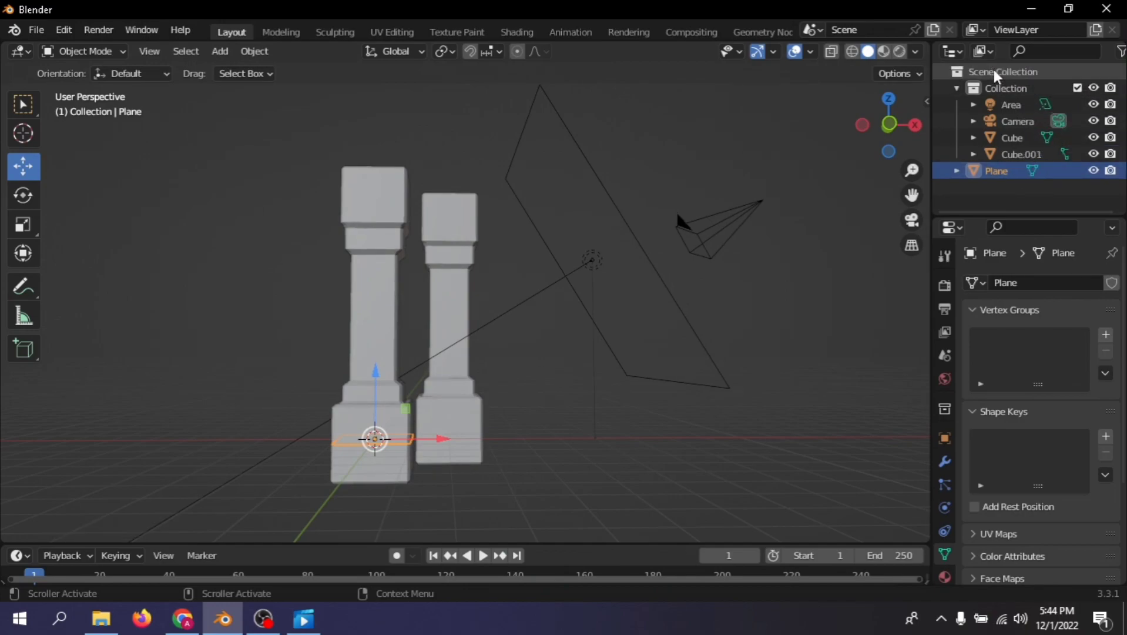
left_click(956, 87)
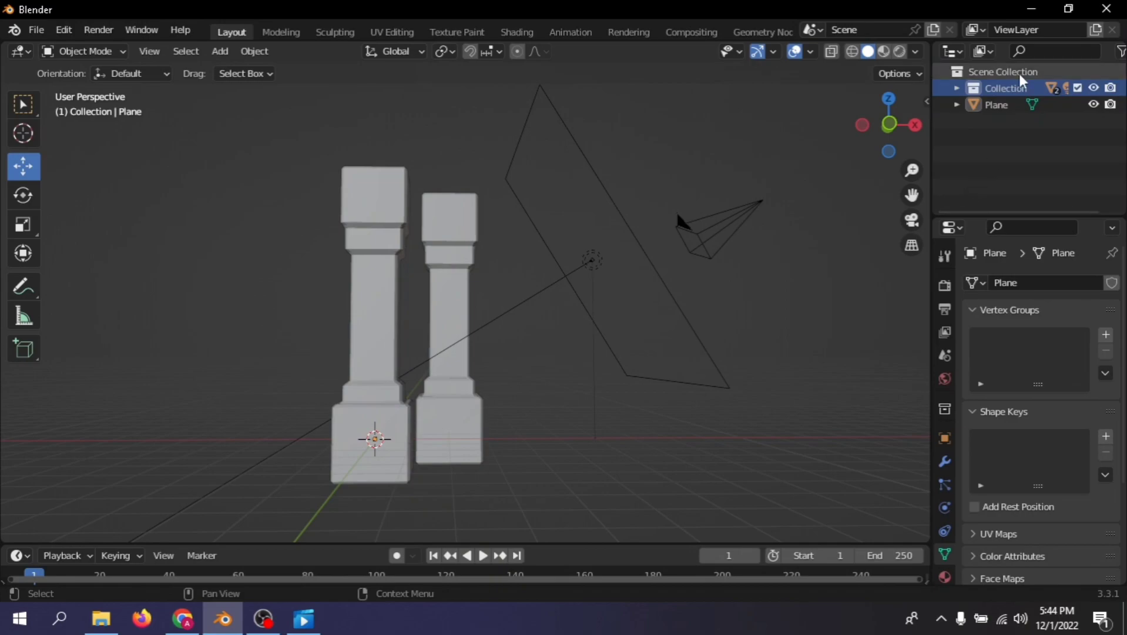
middle_click_drag(674, 373, 609, 415)
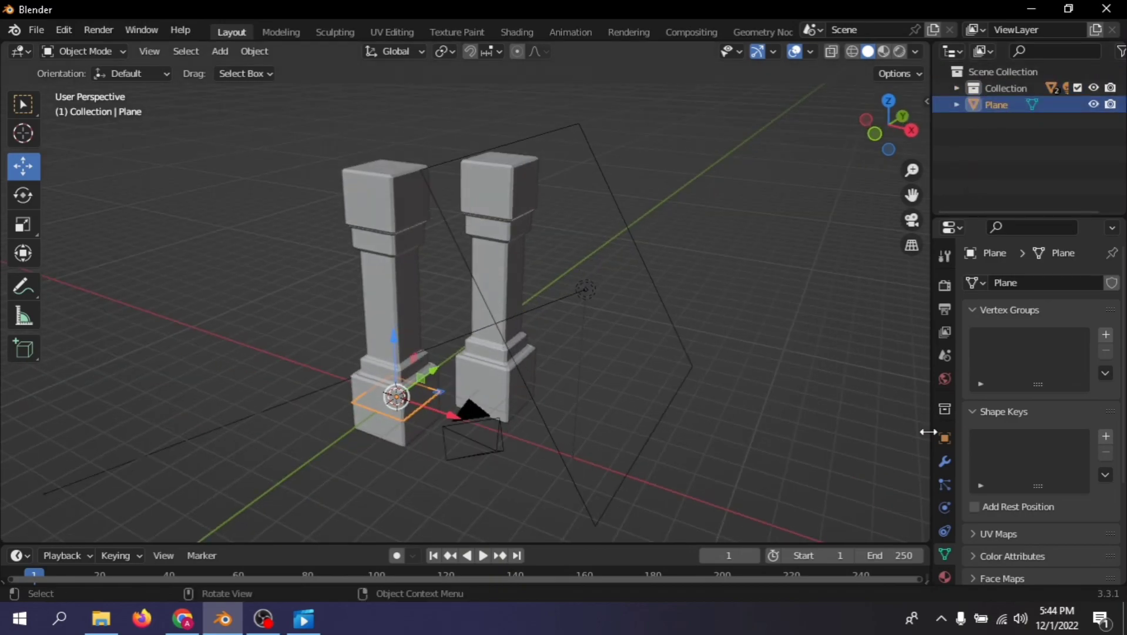
- Open the Append file browser and highlight Ivy_Generator_Blender_3.0_NodeTree.blend in New folder
left_click(37, 30)
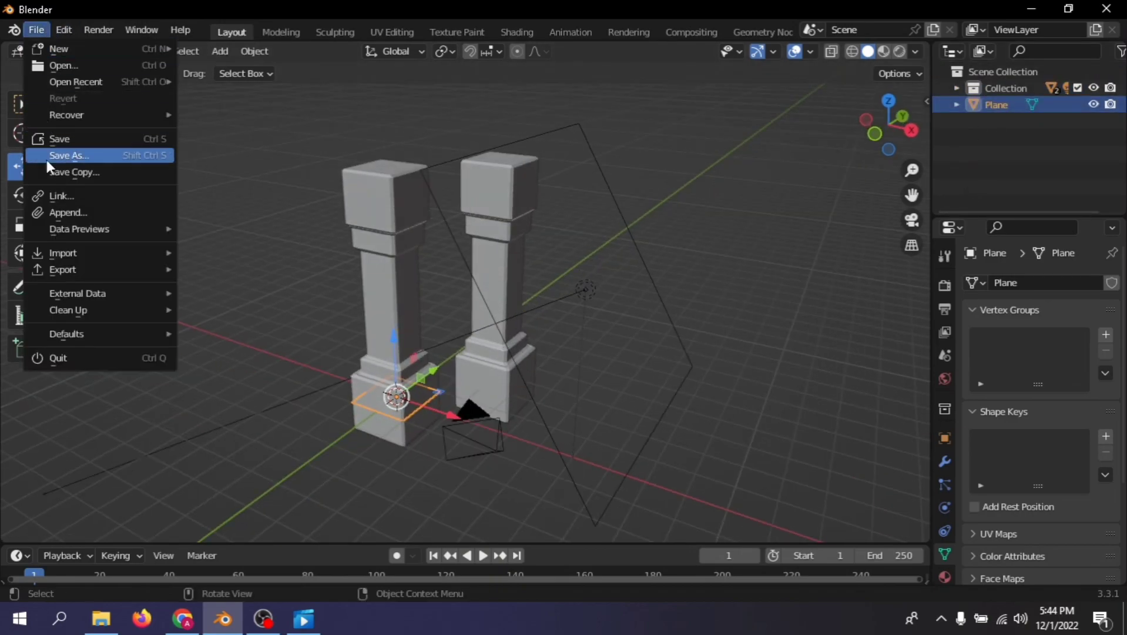
left_click(83, 212)
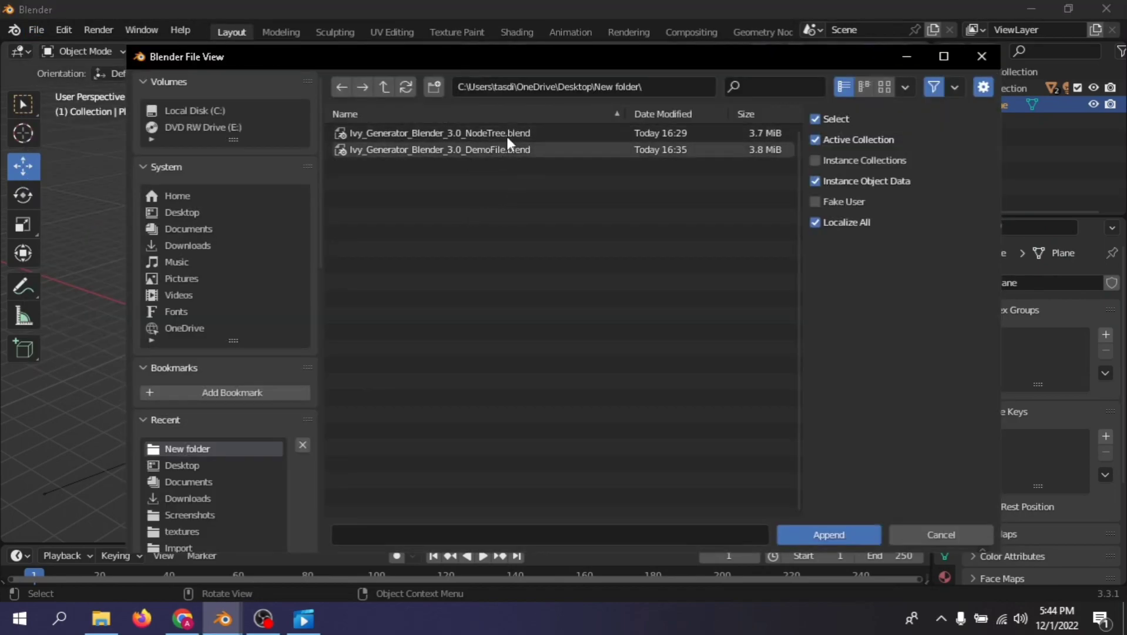
left_click(486, 149)
left_click(487, 133)
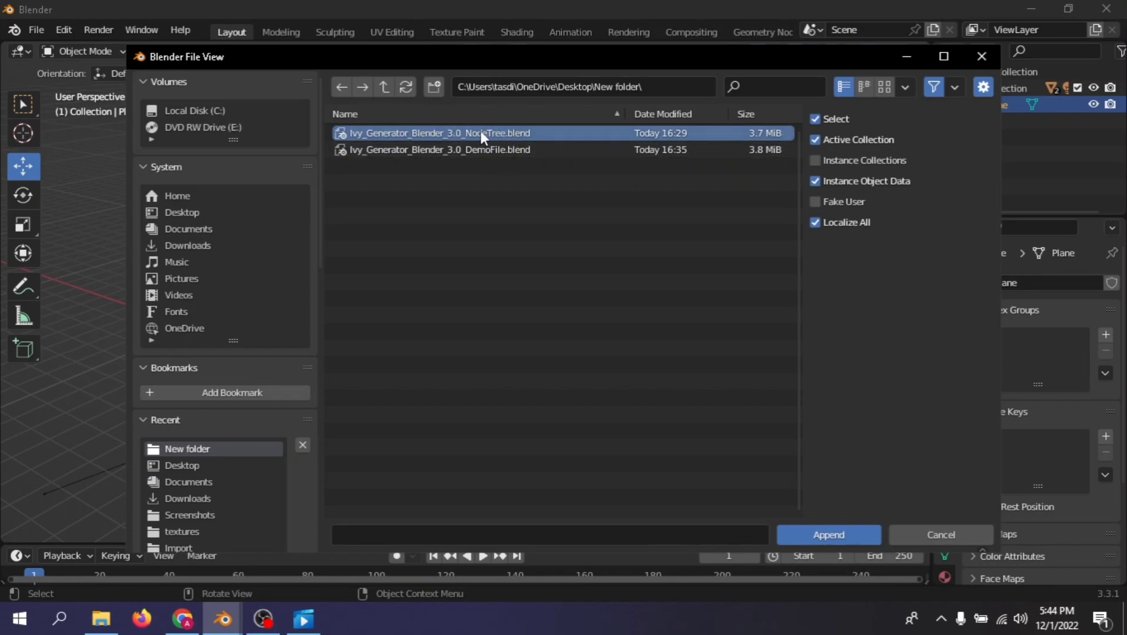
- Switch to Chrome, open the Gumroad download link from the ivy generator video's description and close the old Gumroad tabs
left_click(187, 622)
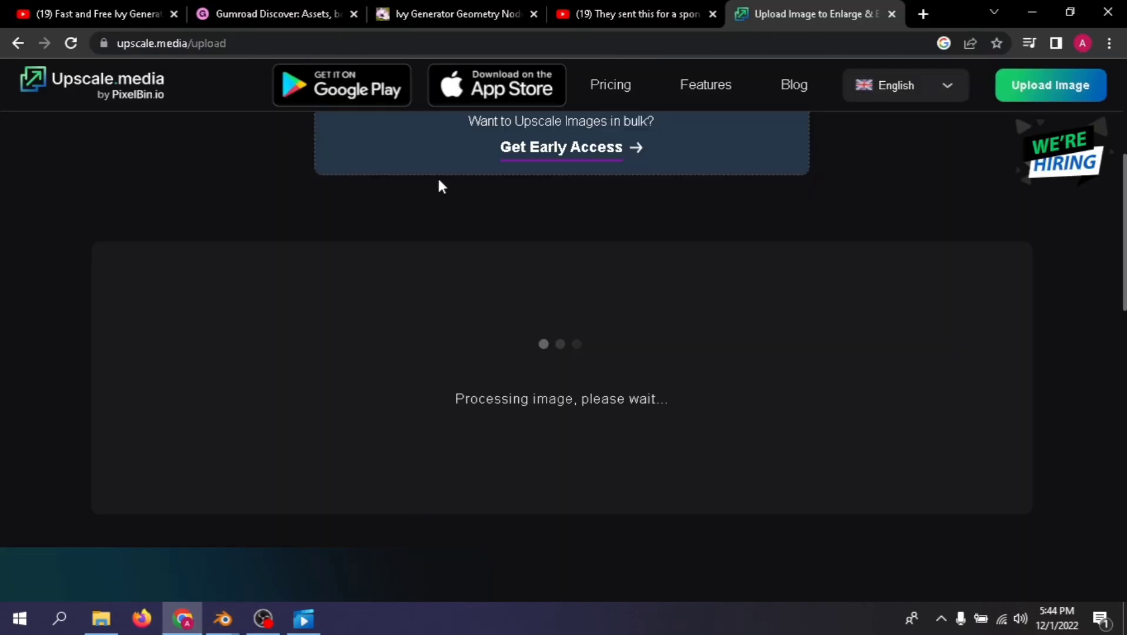
left_click(435, 5)
scroll(547, 210, "up", 3)
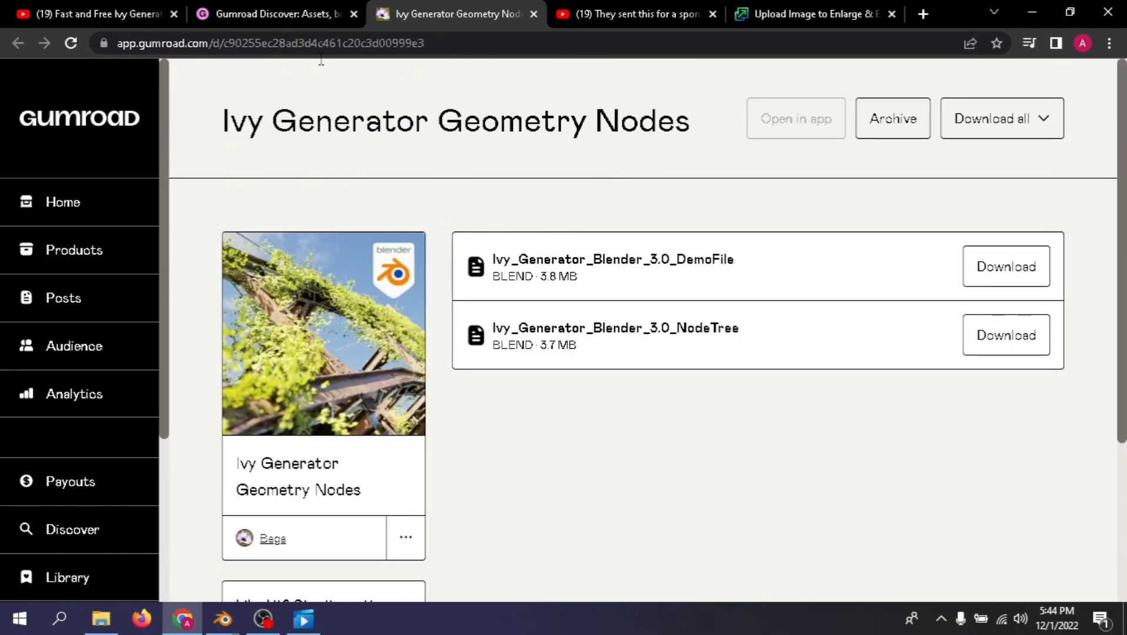
left_click(274, 9)
left_click(77, 11)
scroll(158, 488, "down", 1)
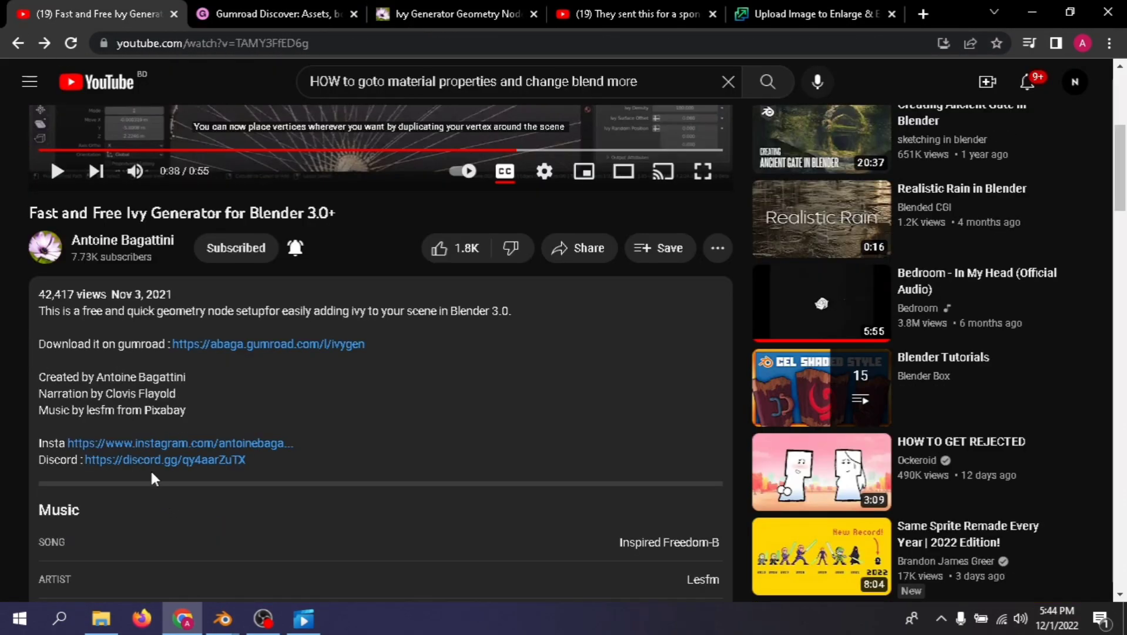
scroll(302, 315, "up", 3)
scroll(309, 487, "down", 2)
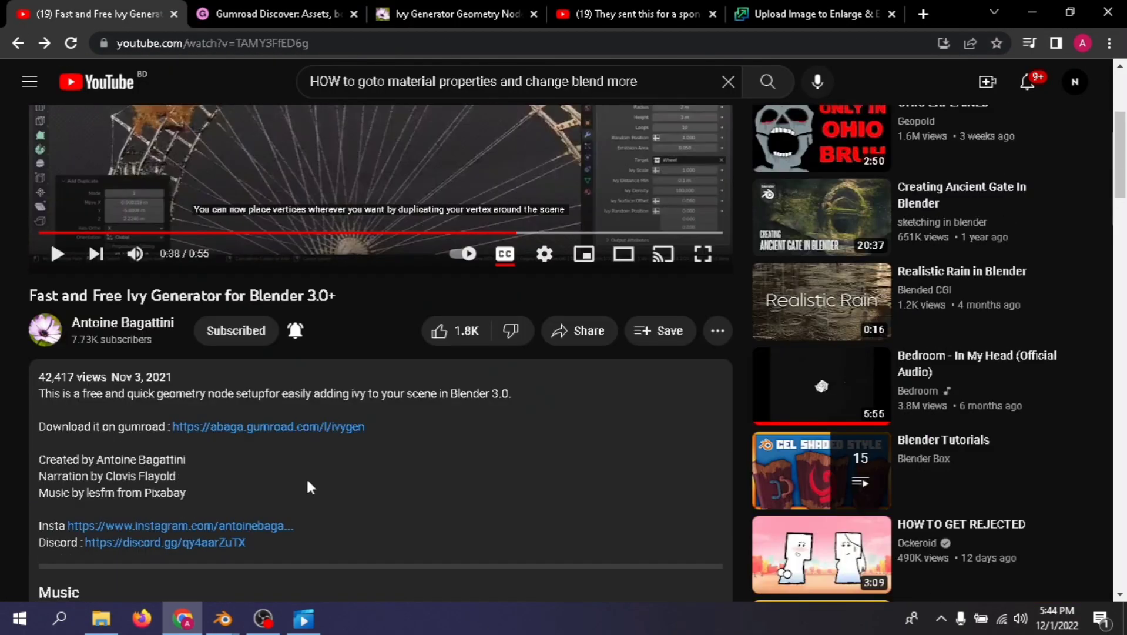
left_click(207, 427)
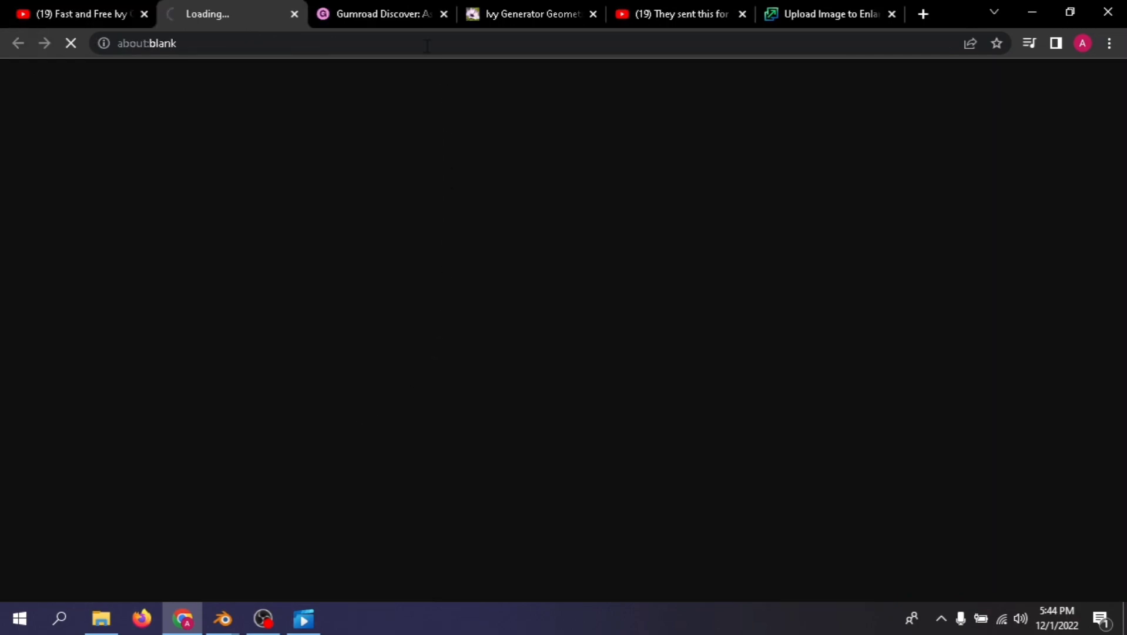
middle_click(384, 2)
middle_click(384, 2)
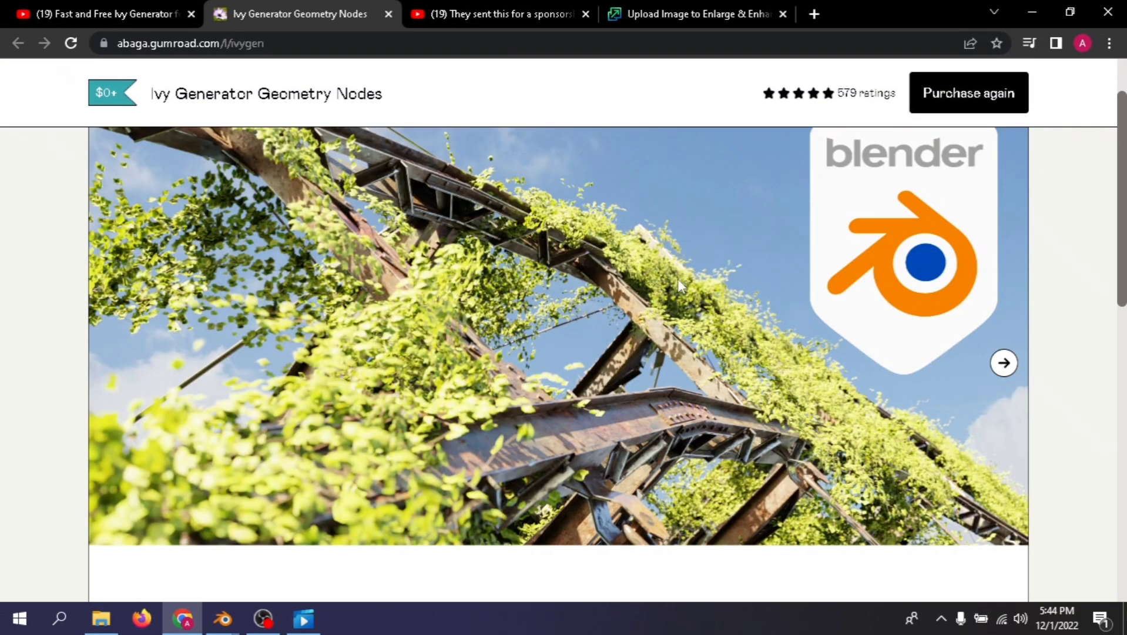
- Check out Ivy Generator Geometry Nodes again without naming a price and open the purchased content
scroll(764, 247, "down", 5)
left_click(872, 203)
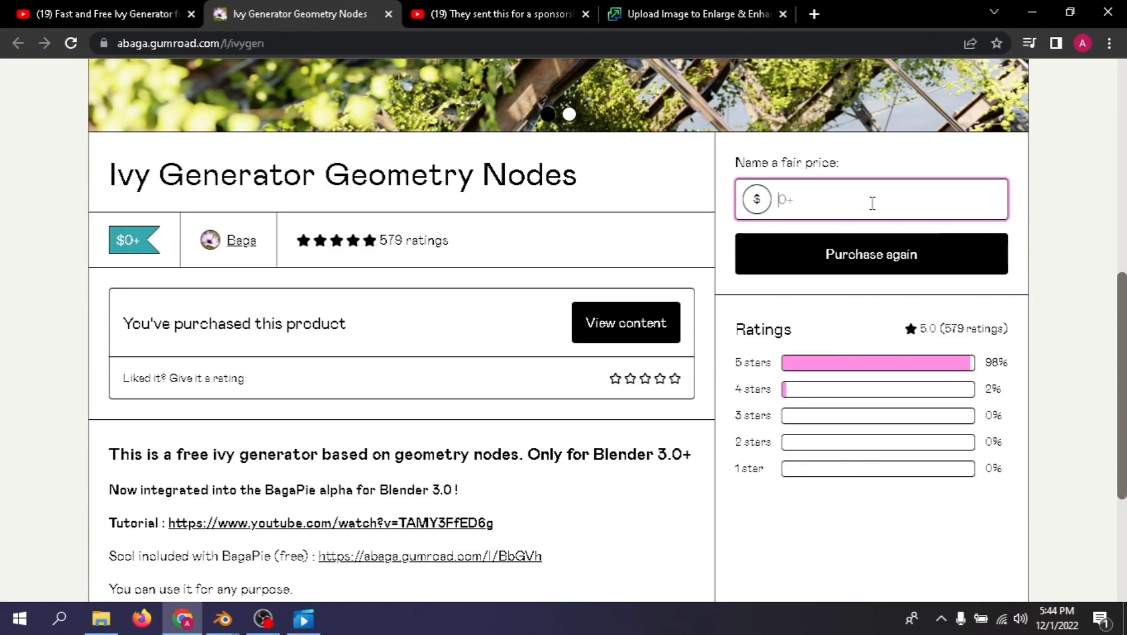
left_click(840, 254)
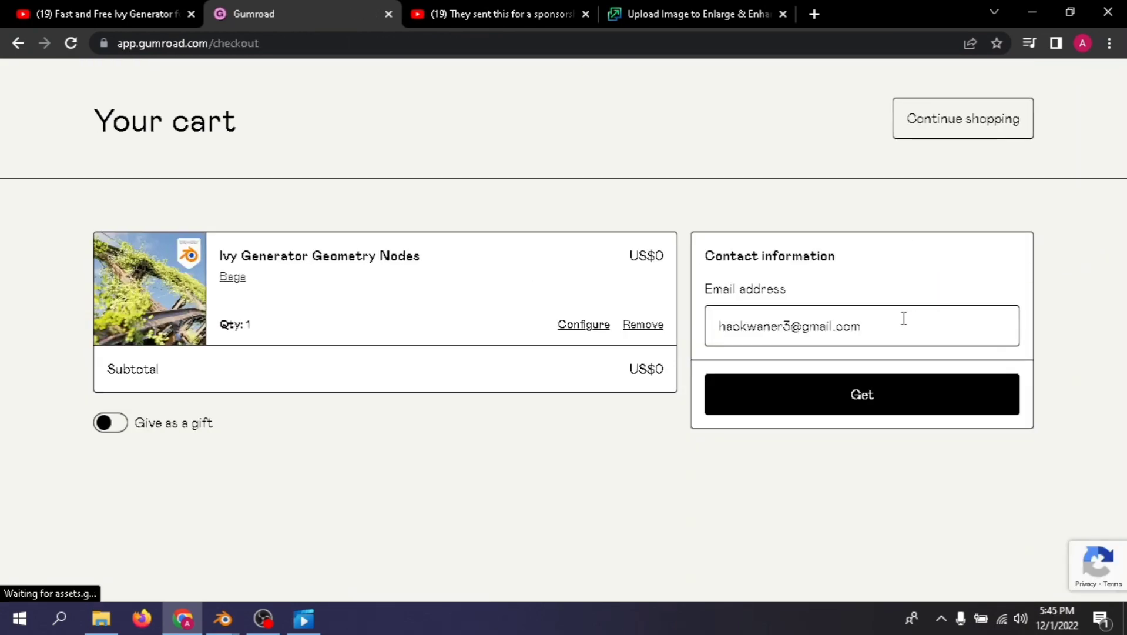
left_click(905, 391)
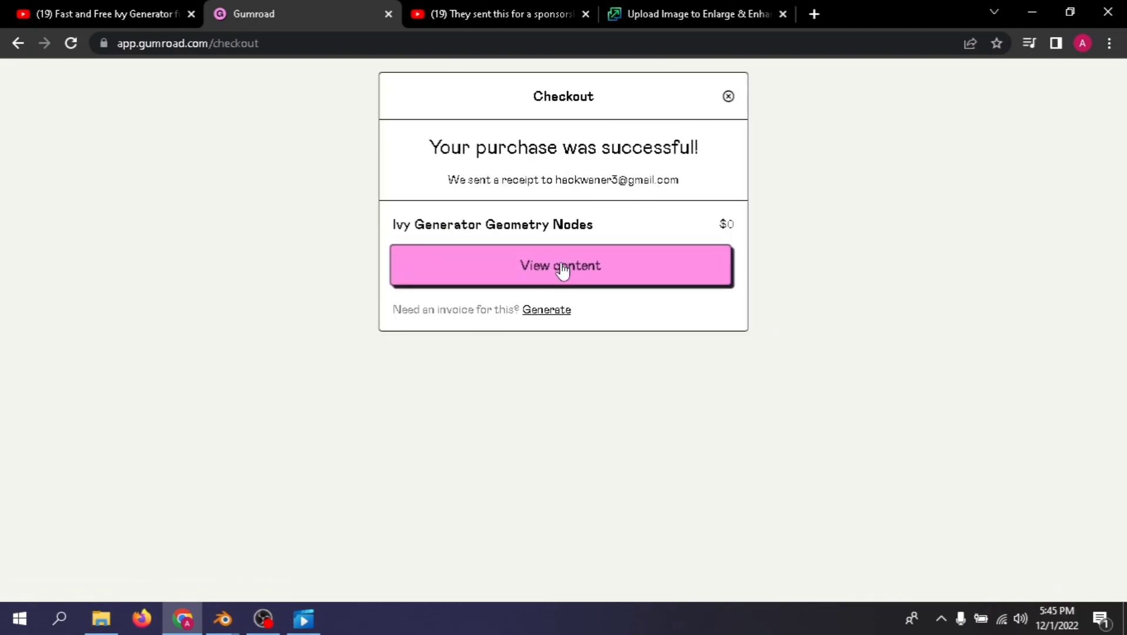
left_click(565, 283)
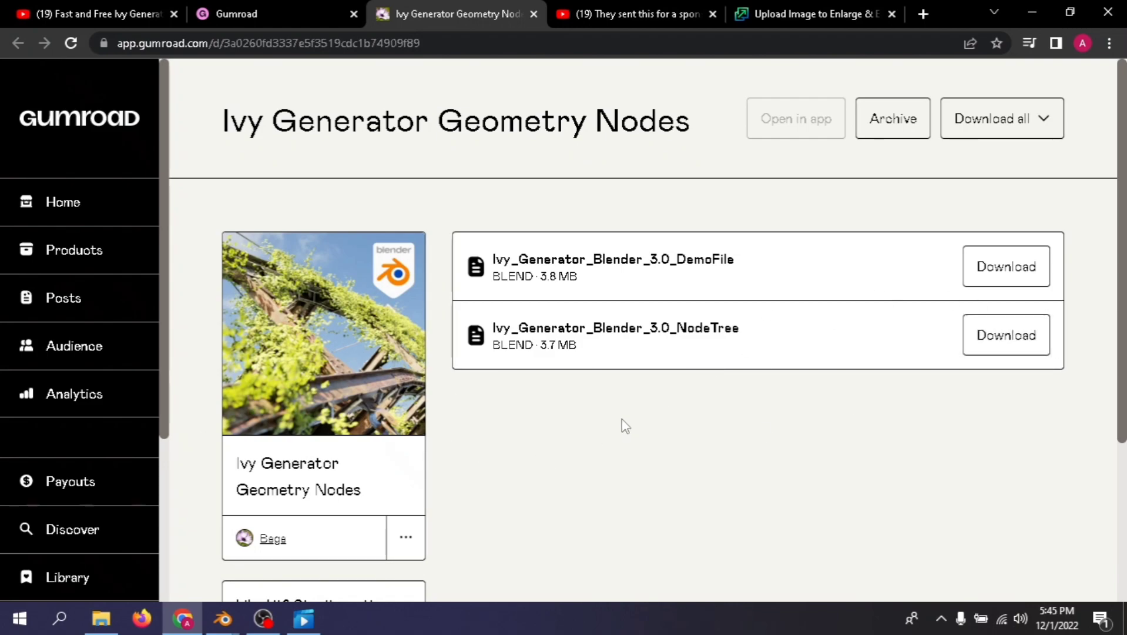
- Switch back to Blender's file view and append the Ivy_Generator node tree from Ivy_Generator_Blender_3.0_NodeTree.blend
mouse_move(223, 617)
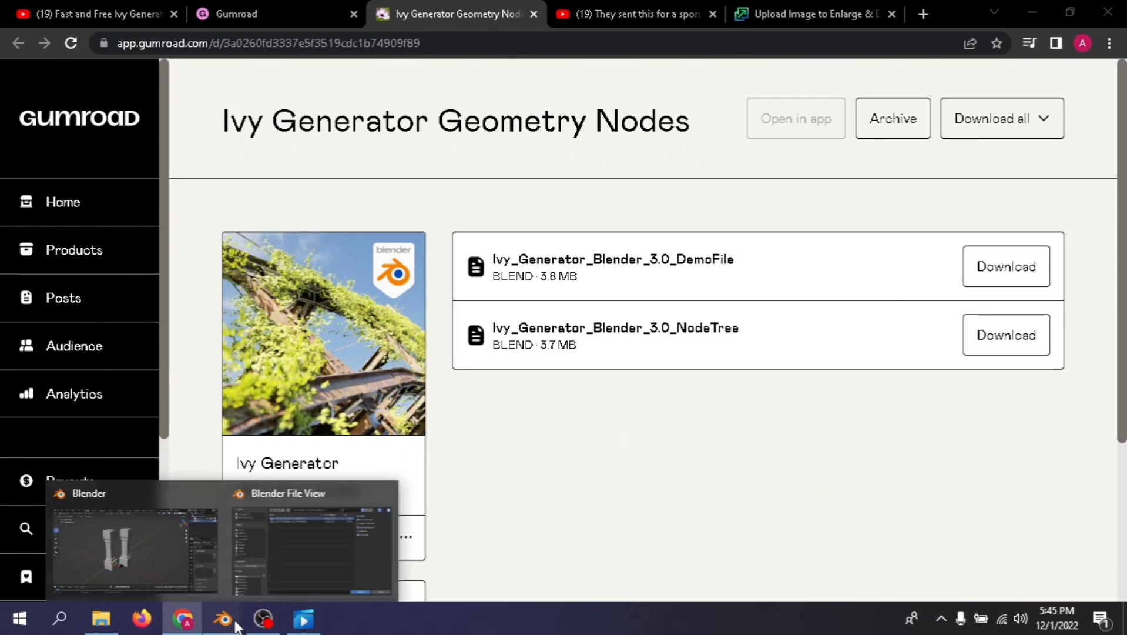
left_click(286, 547)
double_click(467, 131)
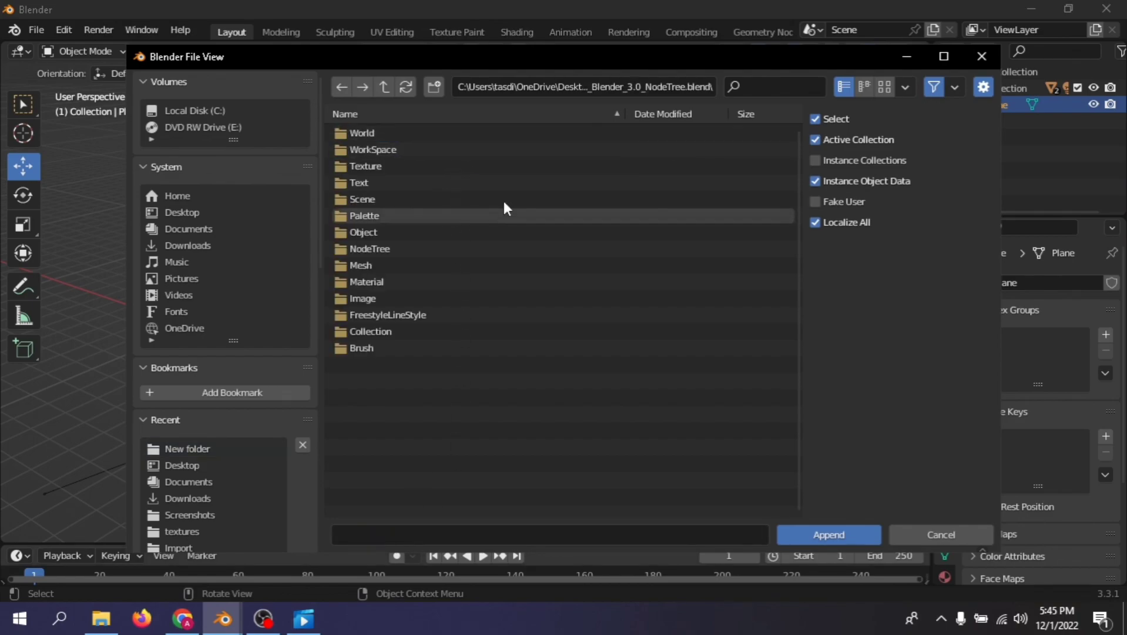
left_click(403, 249)
double_click(378, 248)
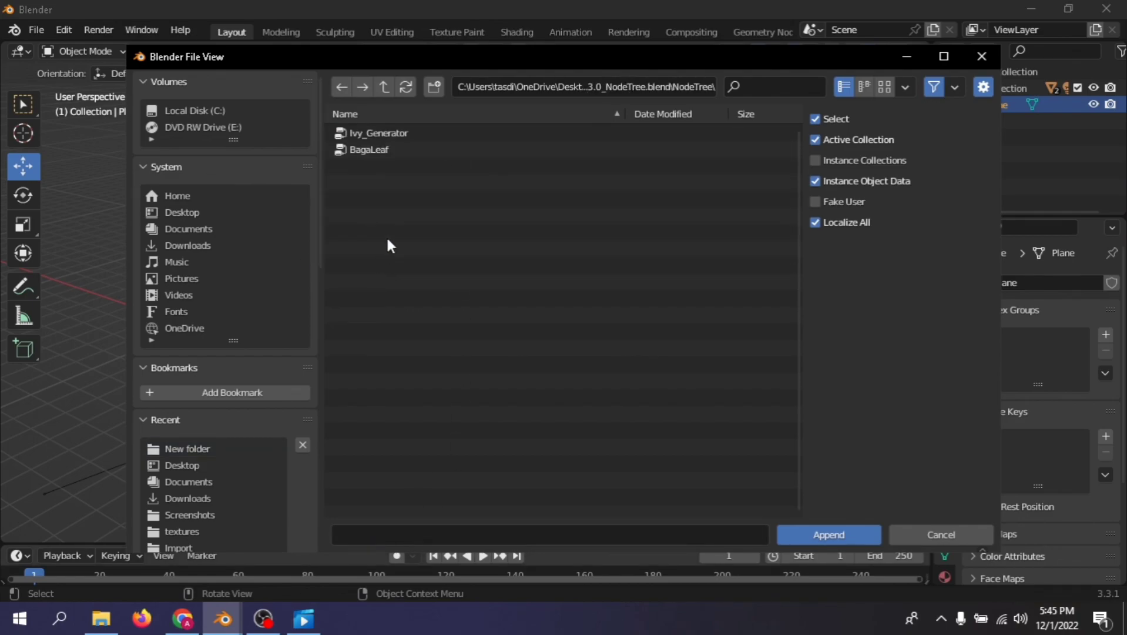
left_click(390, 132)
double_click(390, 131)
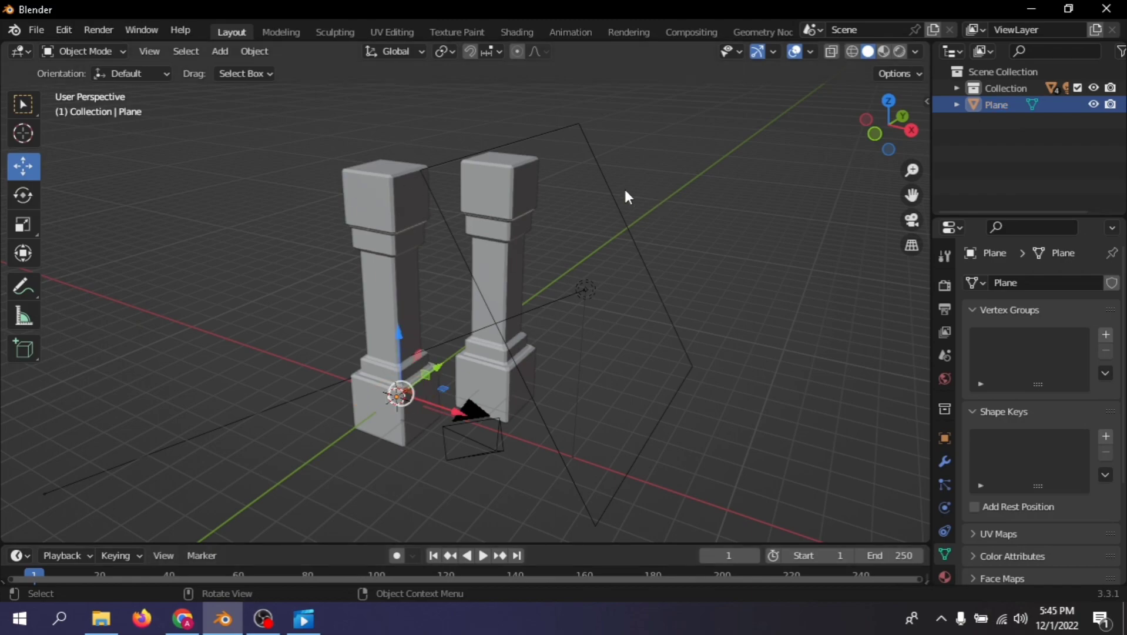
- Add a Geometry Nodes modifier to the Plane and assign it the Ivy_Generator node group
middle_click_drag(417, 348, 512, 336)
left_click(1006, 106)
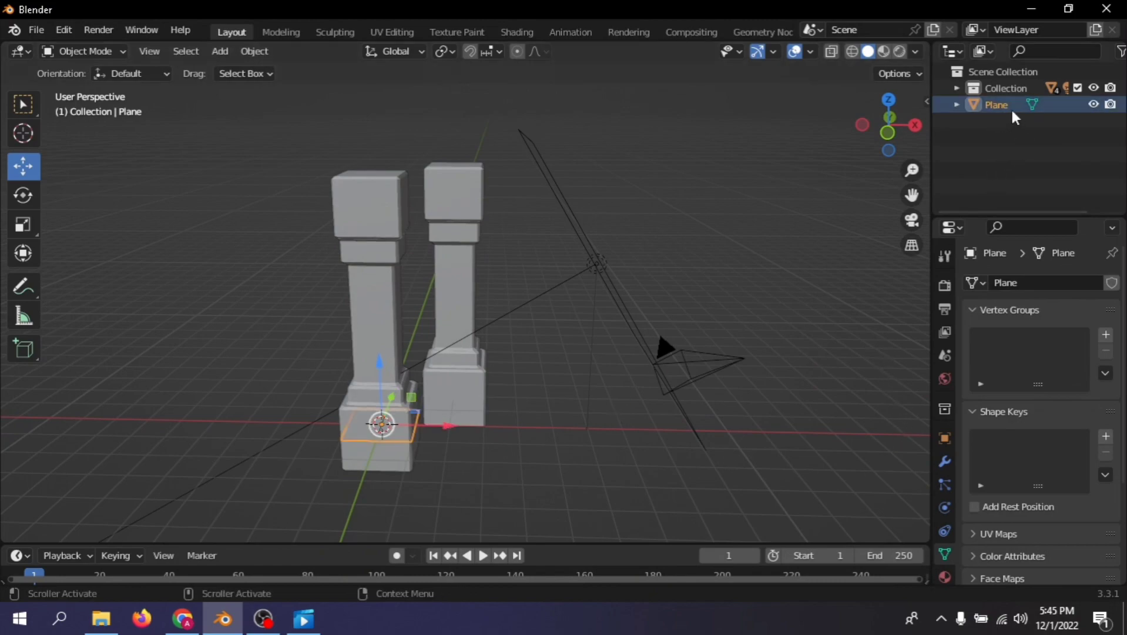
left_click(944, 461)
left_click(1022, 284)
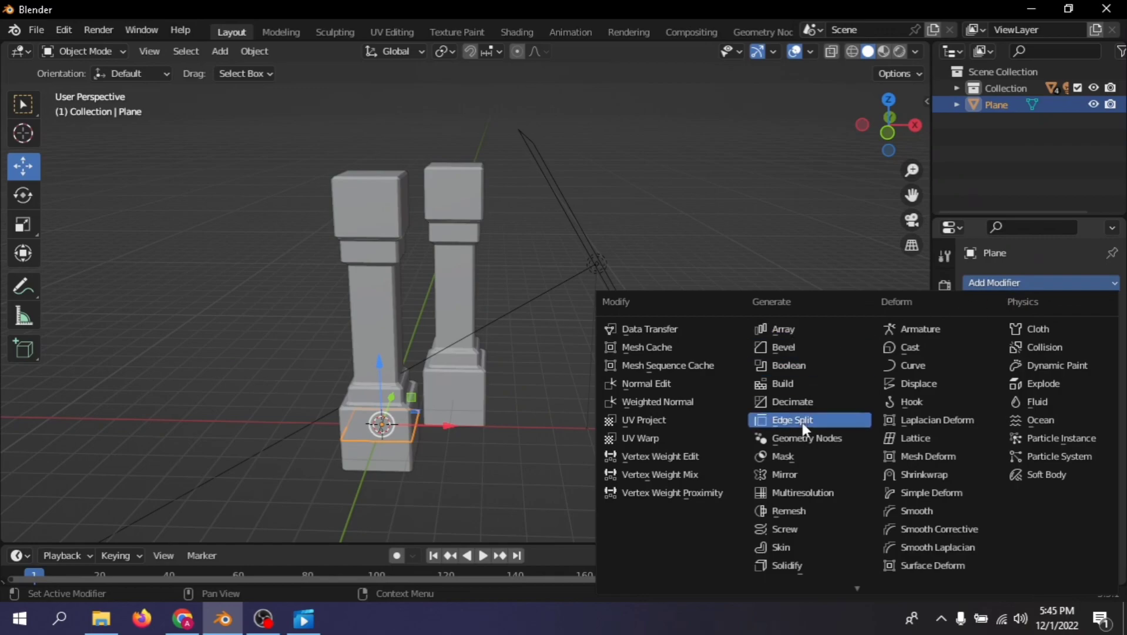
left_click(833, 439)
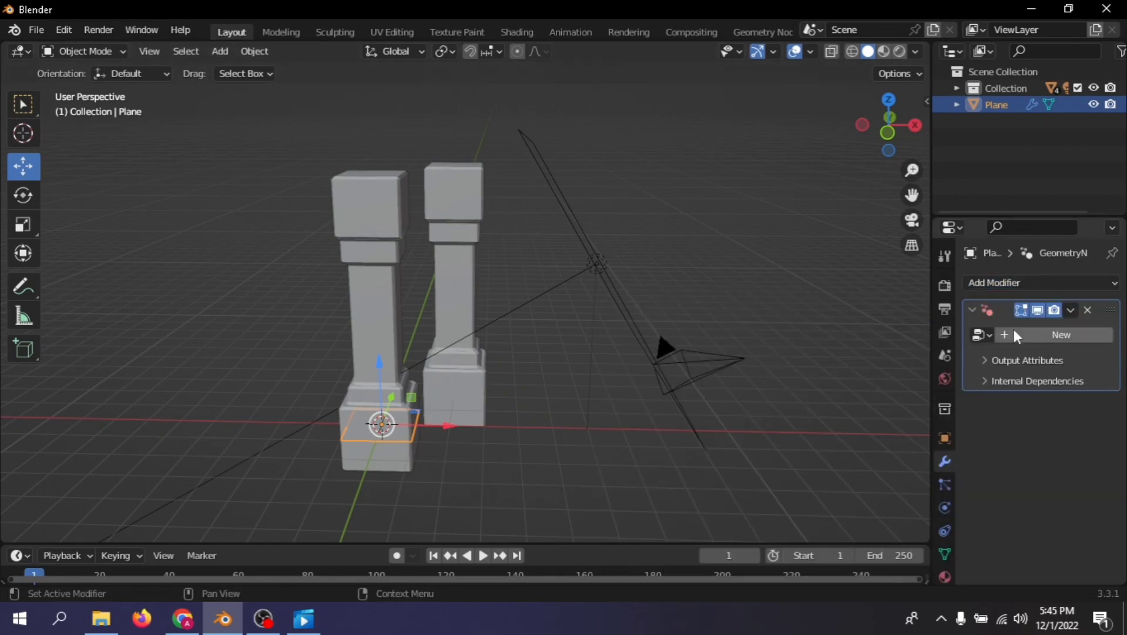
left_click(980, 334)
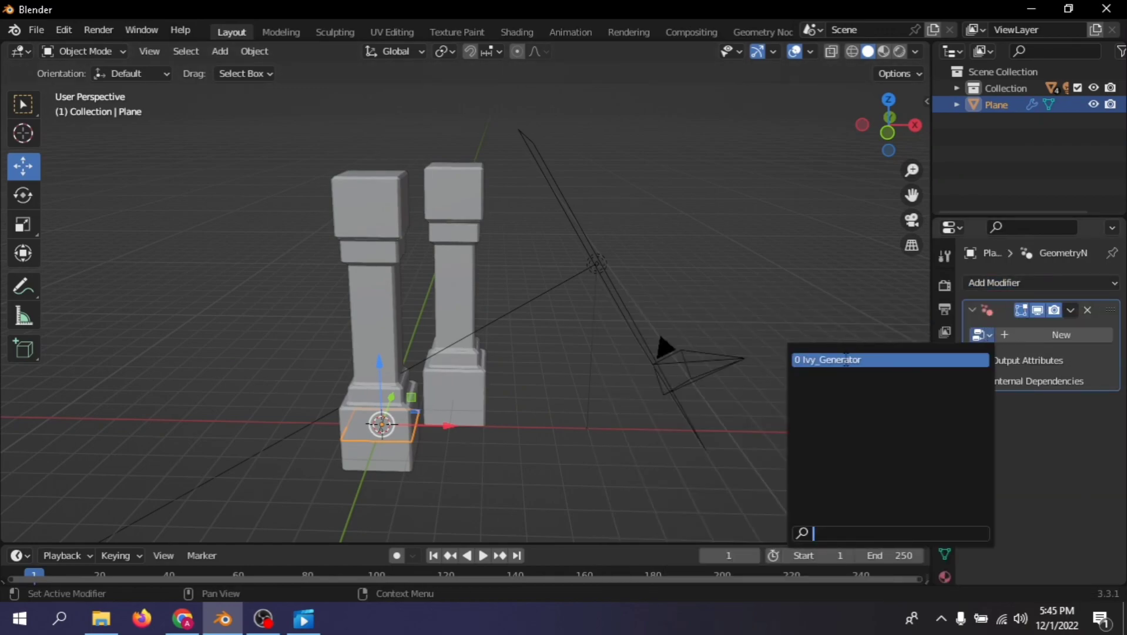
left_click(847, 361)
- Set the ivy modifier's Target to Collection, checking that collection's contents in the outliner
scroll(1037, 439, "down", 1)
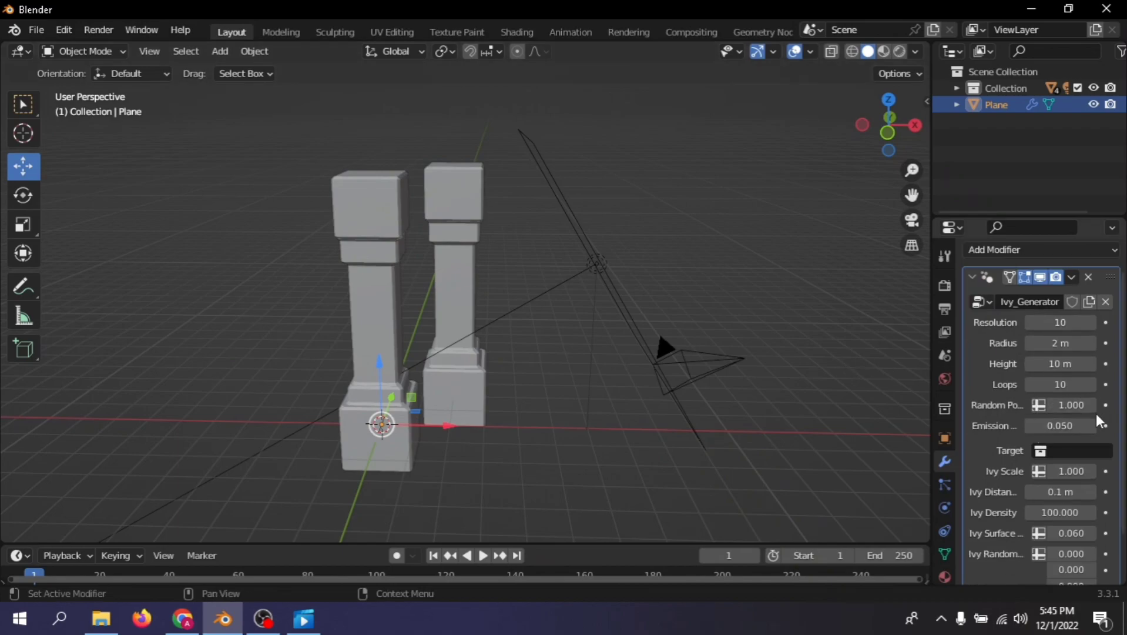
left_click(1043, 452)
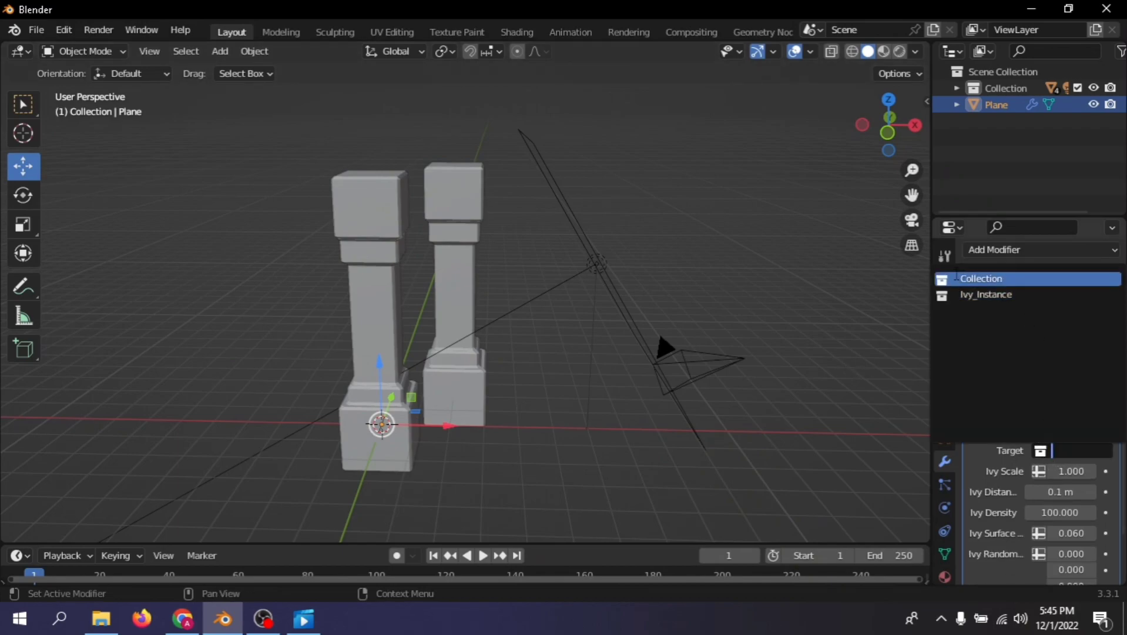
left_click(1027, 92)
left_click(1011, 88)
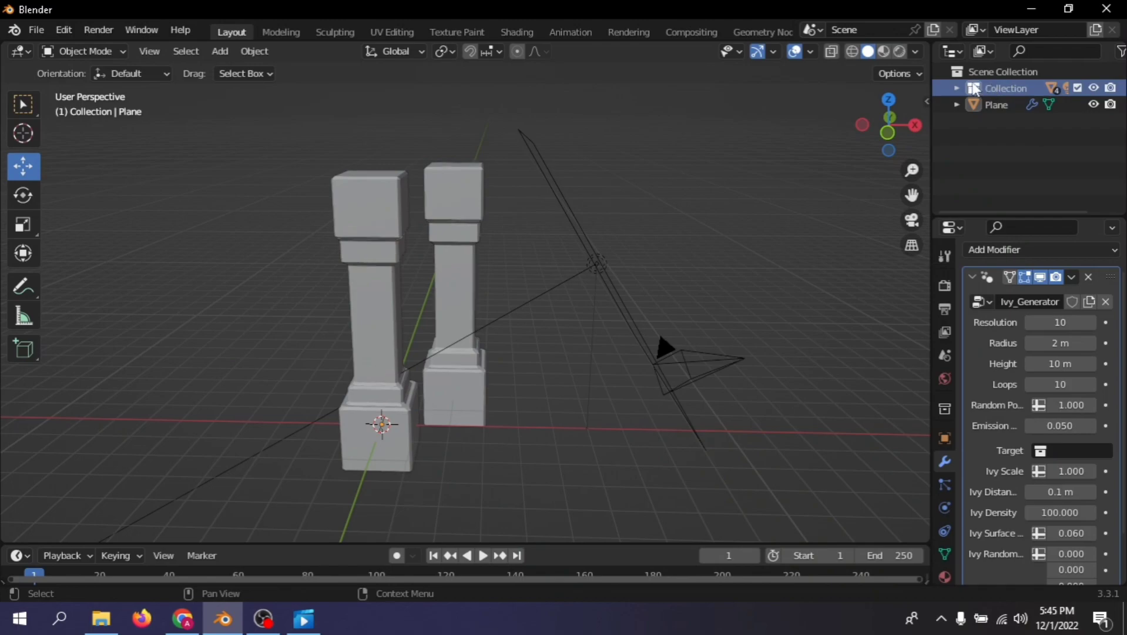
left_click(956, 89)
scroll(1025, 138, "down", 1)
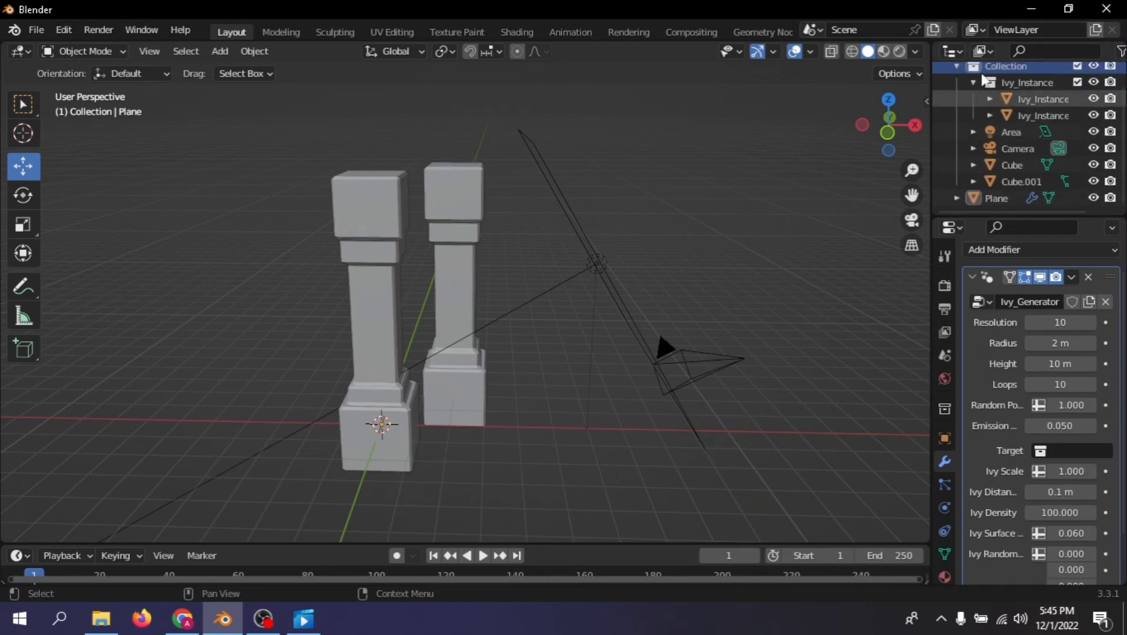
scroll(986, 96, "up", 1)
left_click(957, 89)
left_click(1038, 450)
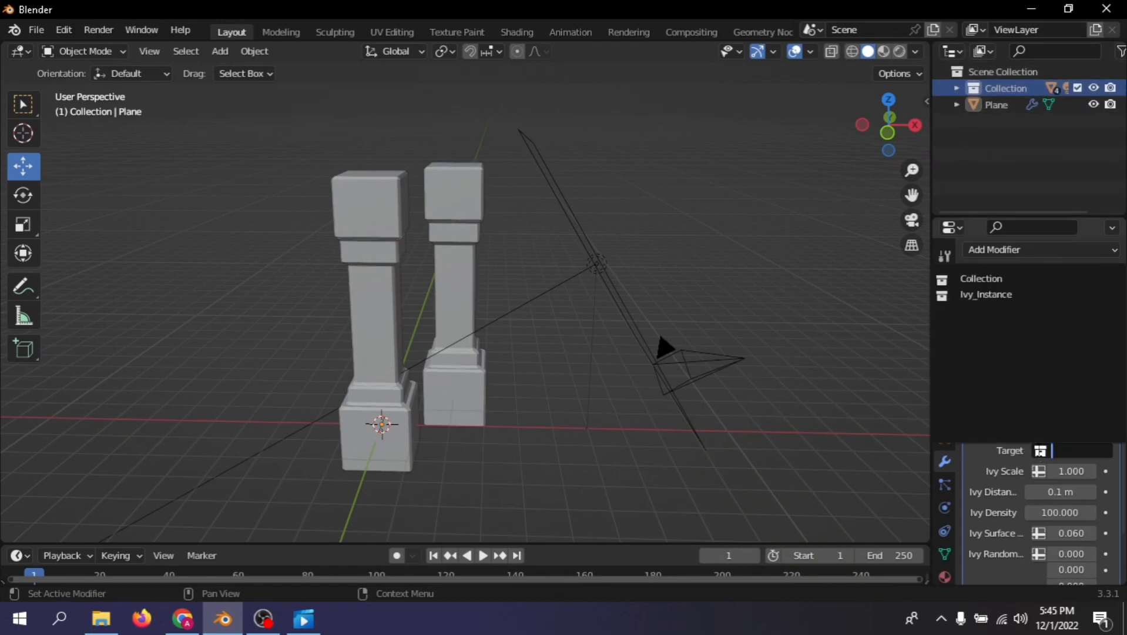
left_click(980, 279)
- Select the area light and rotate it about the Z axis to -4.9°
scroll(563, 293, "up", 5)
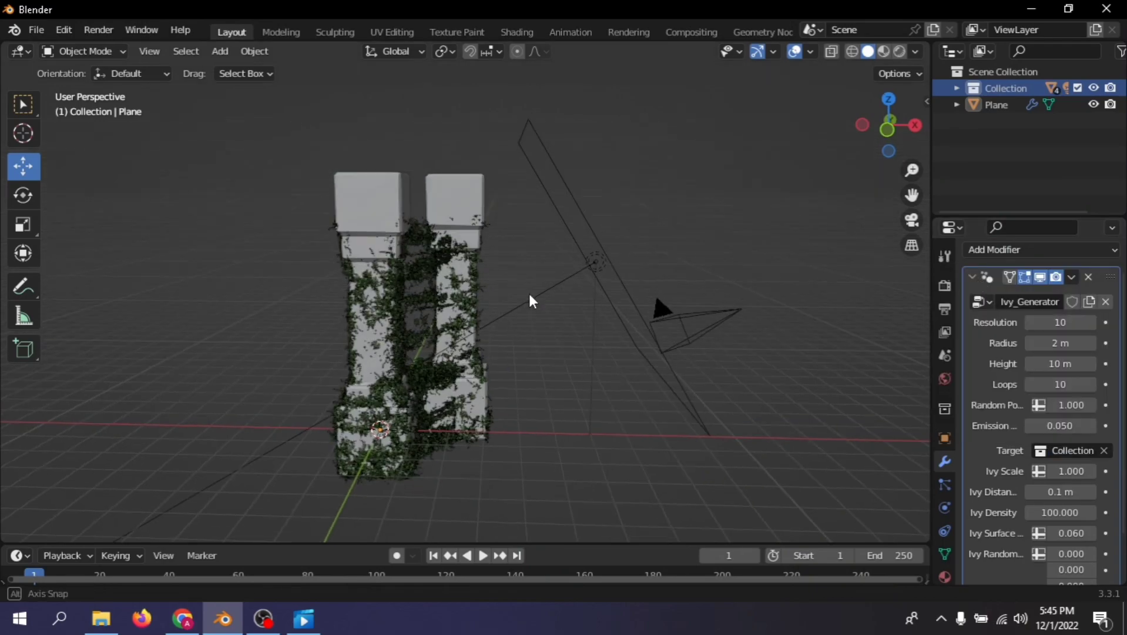
middle_click_drag(646, 320, 496, 342)
scroll(562, 310, "up", 3)
scroll(640, 317, "down", 6)
left_click(496, 341)
middle_click_drag(599, 340, 402, 279)
left_click(400, 279)
left_click(383, 283)
middle_click_drag(507, 338, 530, 355)
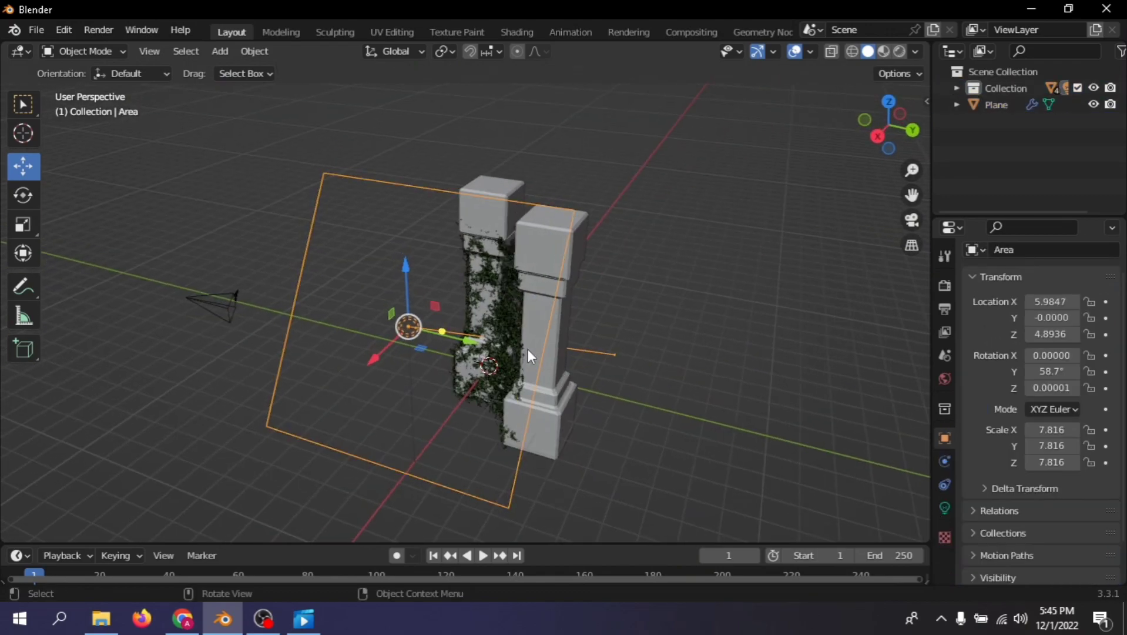
left_click(25, 197)
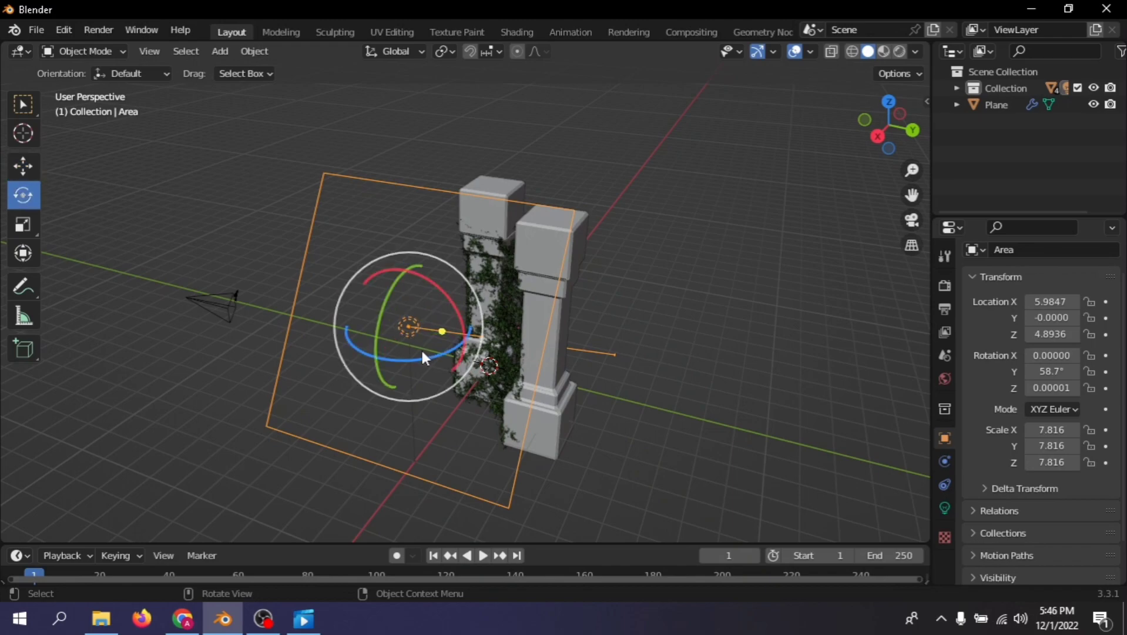
mouse_move(421, 352)
left_mouse_down()
mouse_move(437, 360)
mouse_move(416, 364)
left_mouse_up()
left_click(624, 293)
- Try moving the Cube column away from the other column to preview how the ivy follows
middle_click_drag(586, 281, 676, 309)
scroll(728, 301, "up", 5)
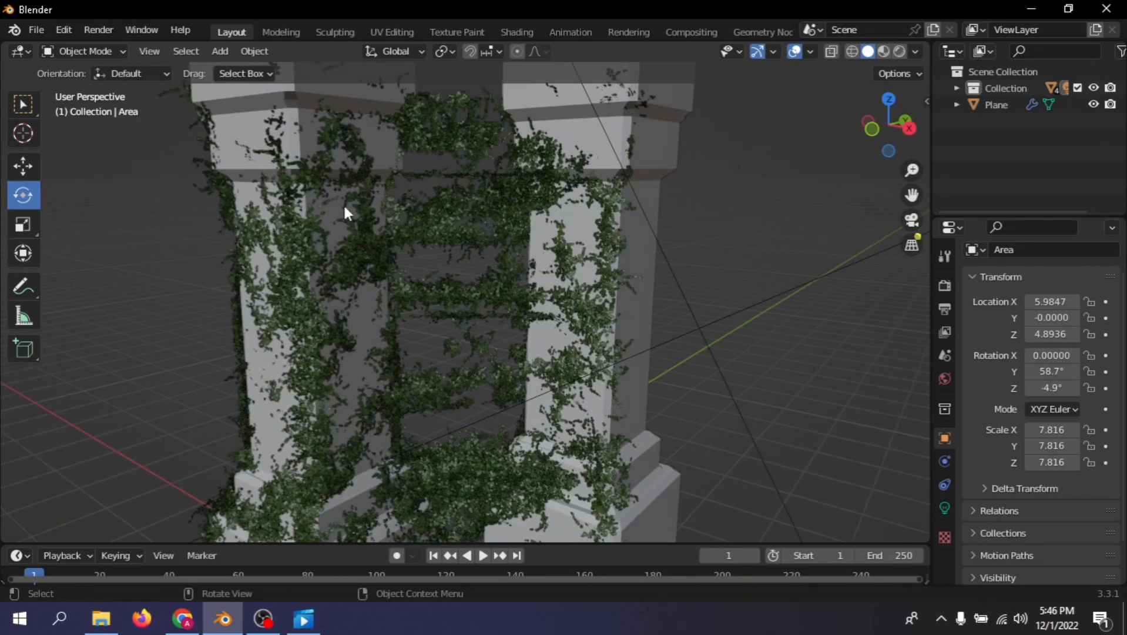
left_click(308, 116)
scroll(308, 124, "down", 3)
key("g")
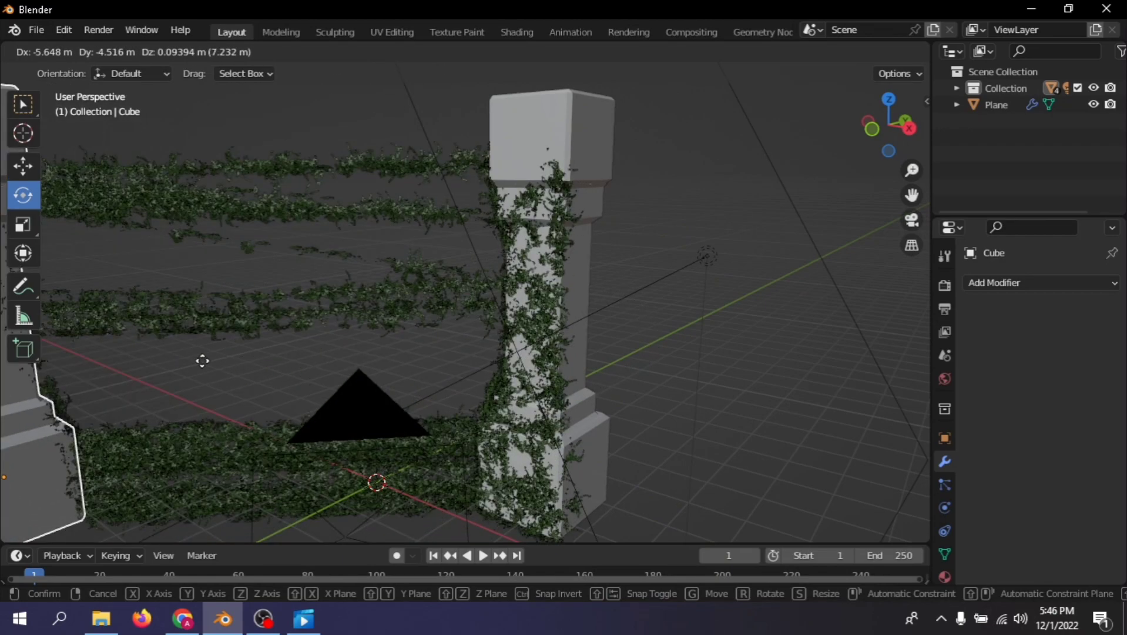
key("Escape")
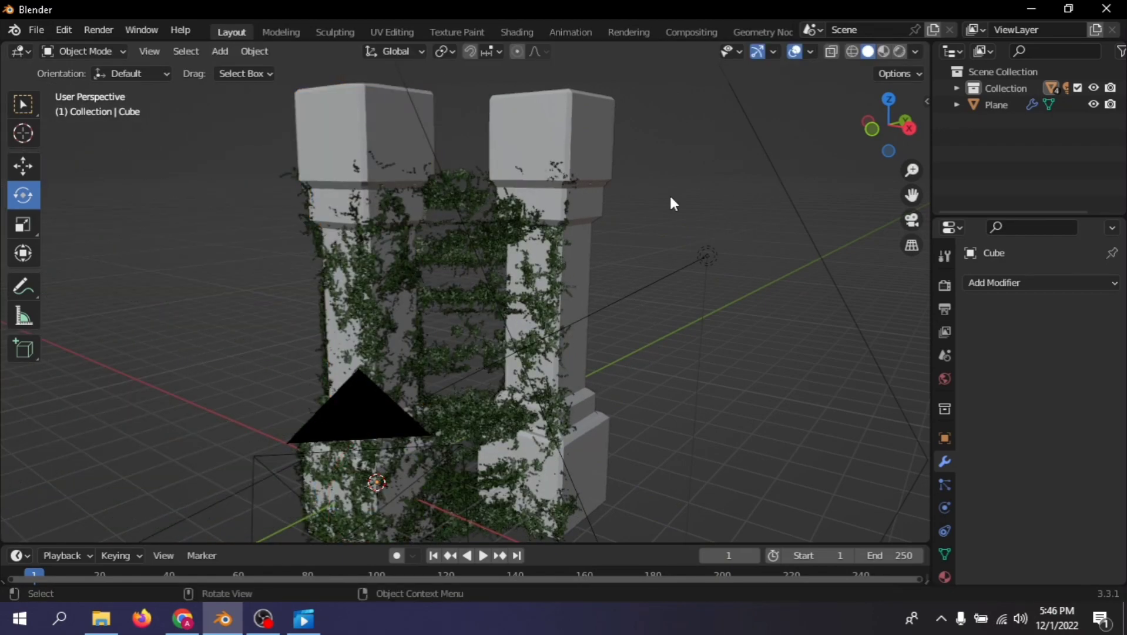
scroll(670, 215, "up", 10)
scroll(594, 257, "down", 10)
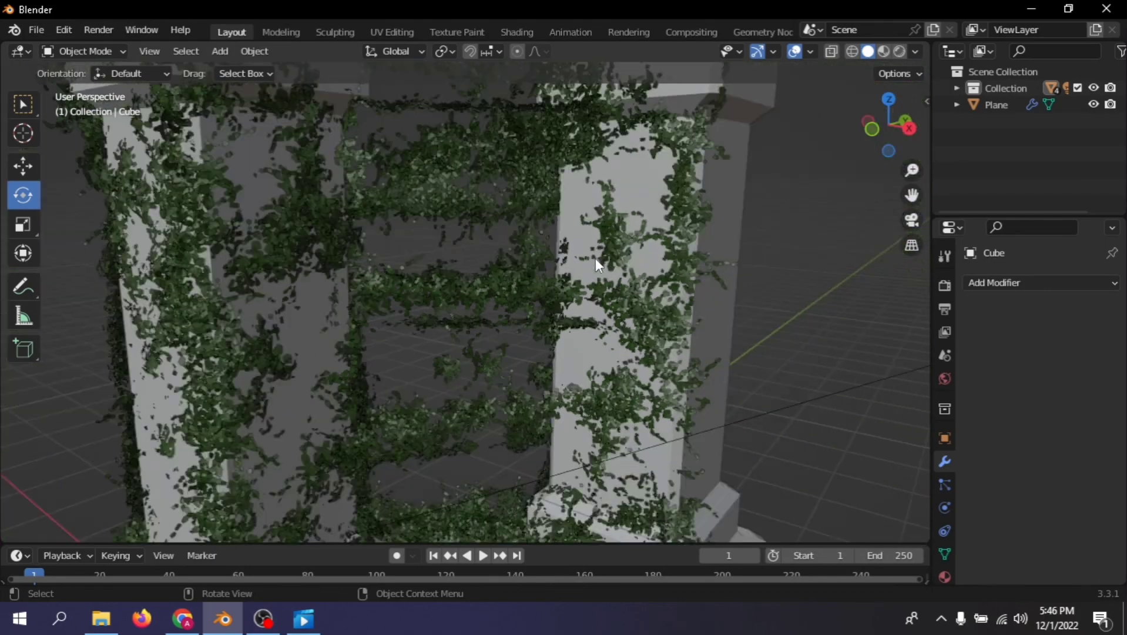
- Select the Plane and set the ivy generator's Radius to 2.82 m
left_click(988, 98)
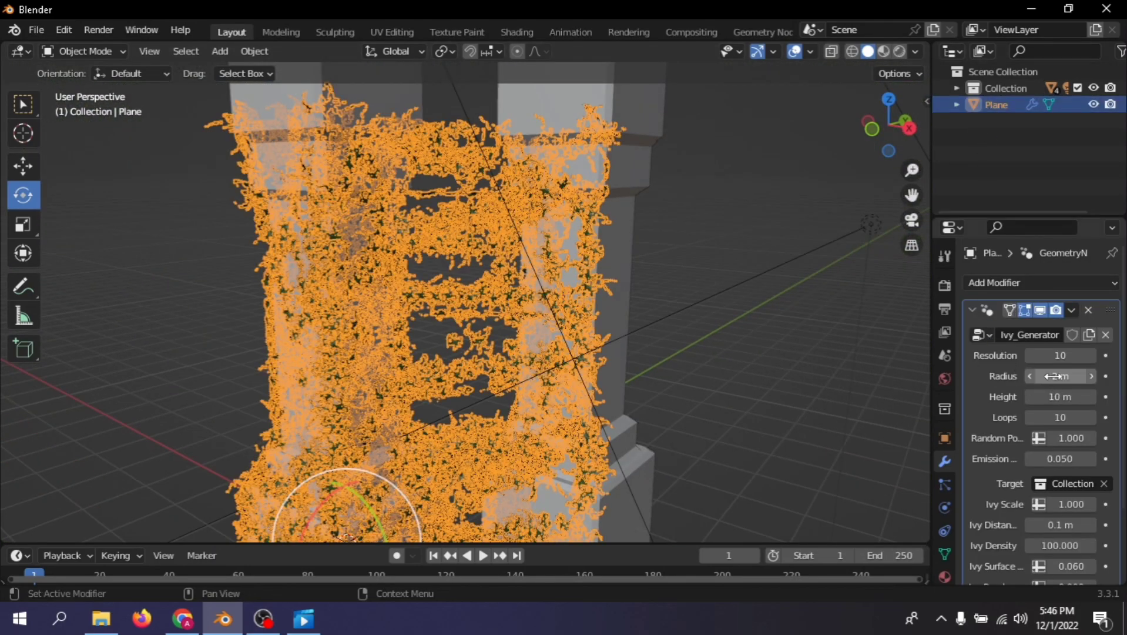
left_click_drag(1059, 376, 1105, 376)
left_click(234, 231)
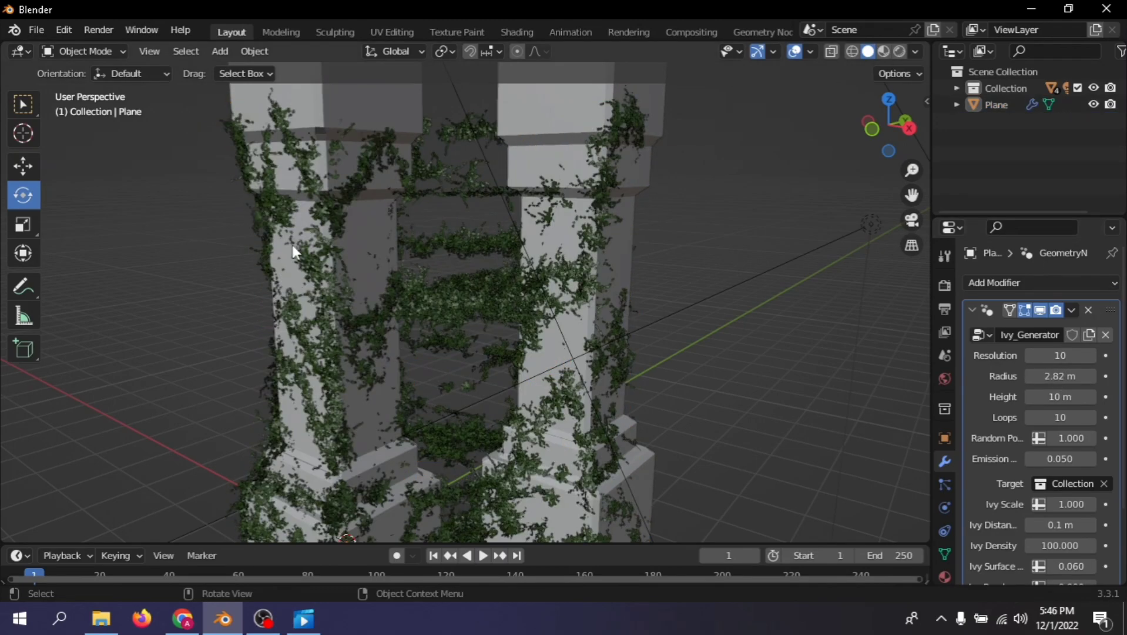
- Set the ivy generator's Resolution to 58 and inspect the leaves between the columns
left_click(490, 294)
left_click_drag(1059, 356, 1093, 355)
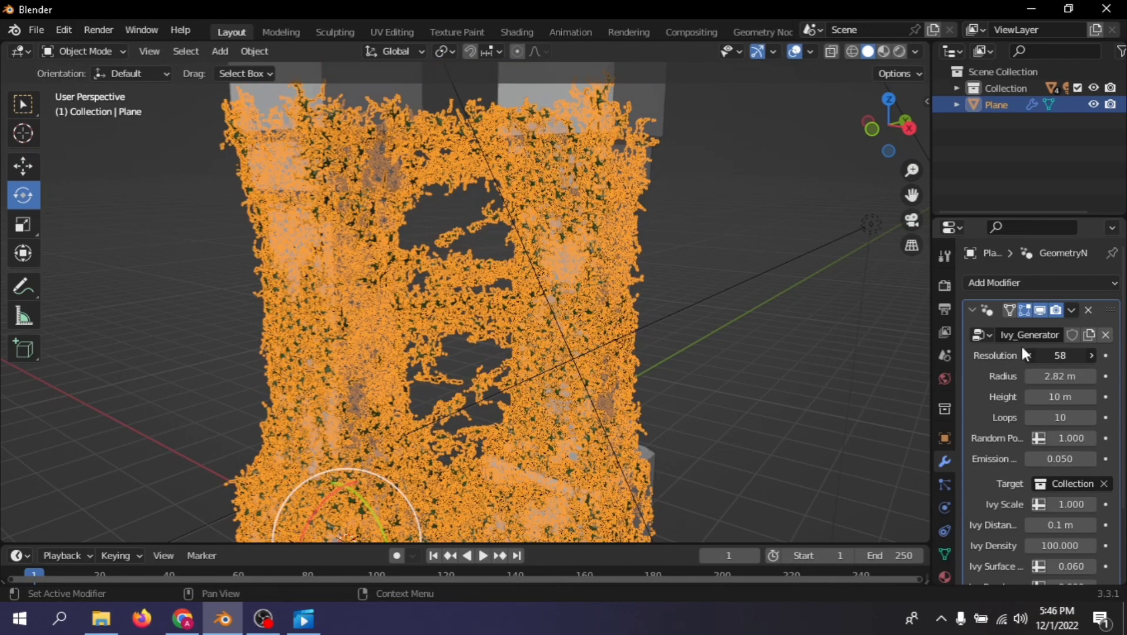
scroll(656, 333, "up", 2)
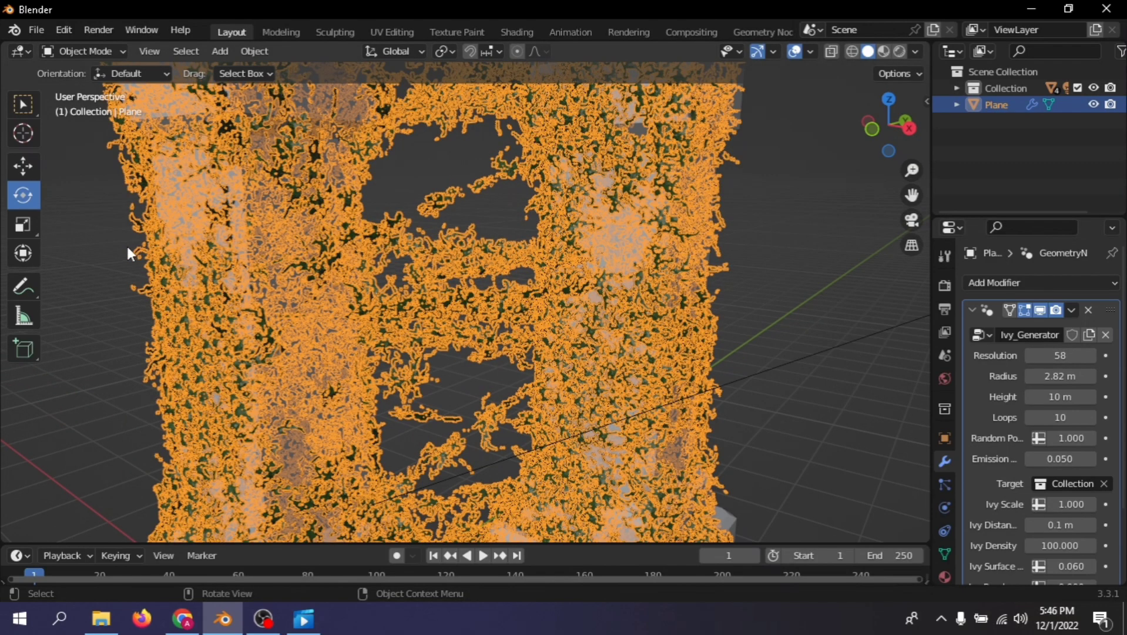
left_click(112, 252)
scroll(501, 301, "up", 5)
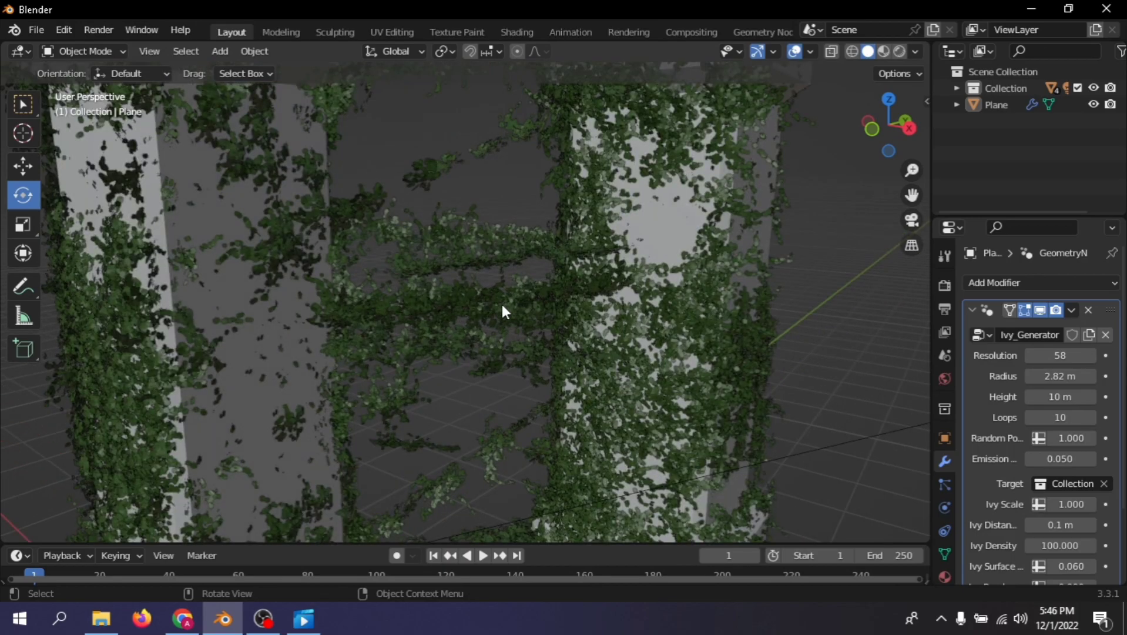
scroll(502, 300, "down", 3)
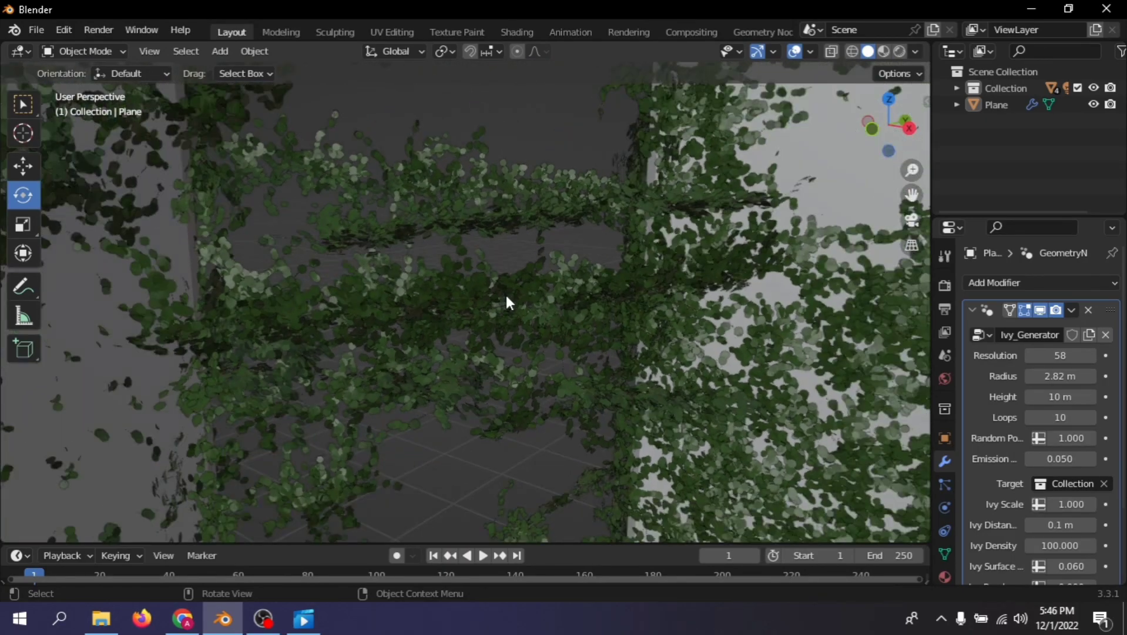
scroll(507, 295, "down", 5)
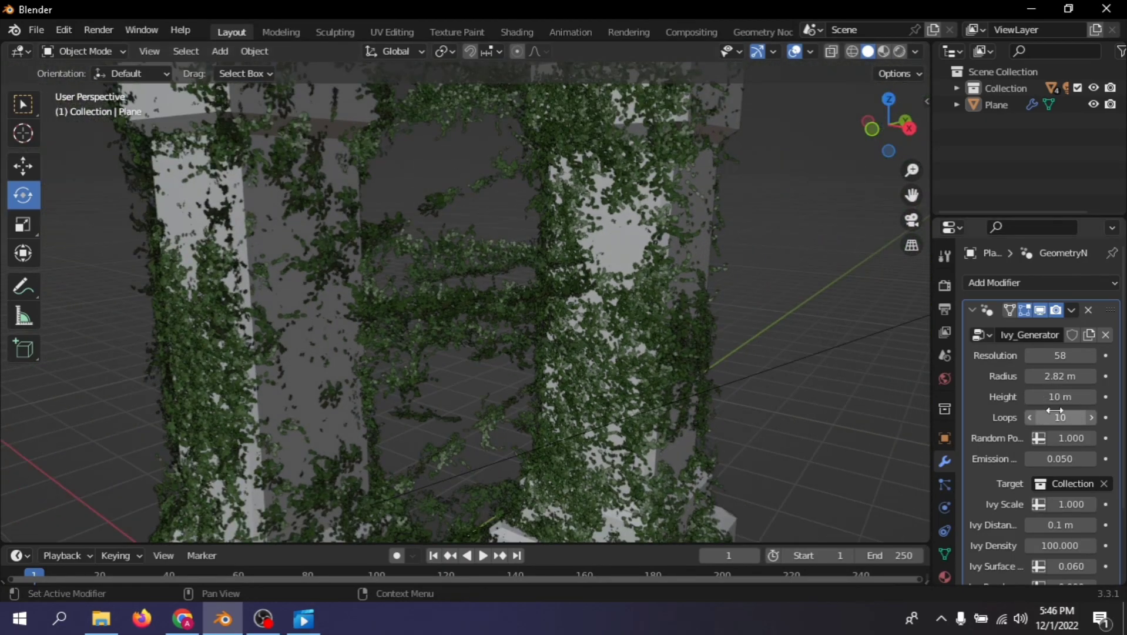
- Set the ivy generator's Loops to 20
mouse_move(1059, 416)
left_mouse_down()
mouse_move(1116, 416)
mouse_move(1068, 419)
left_mouse_up()
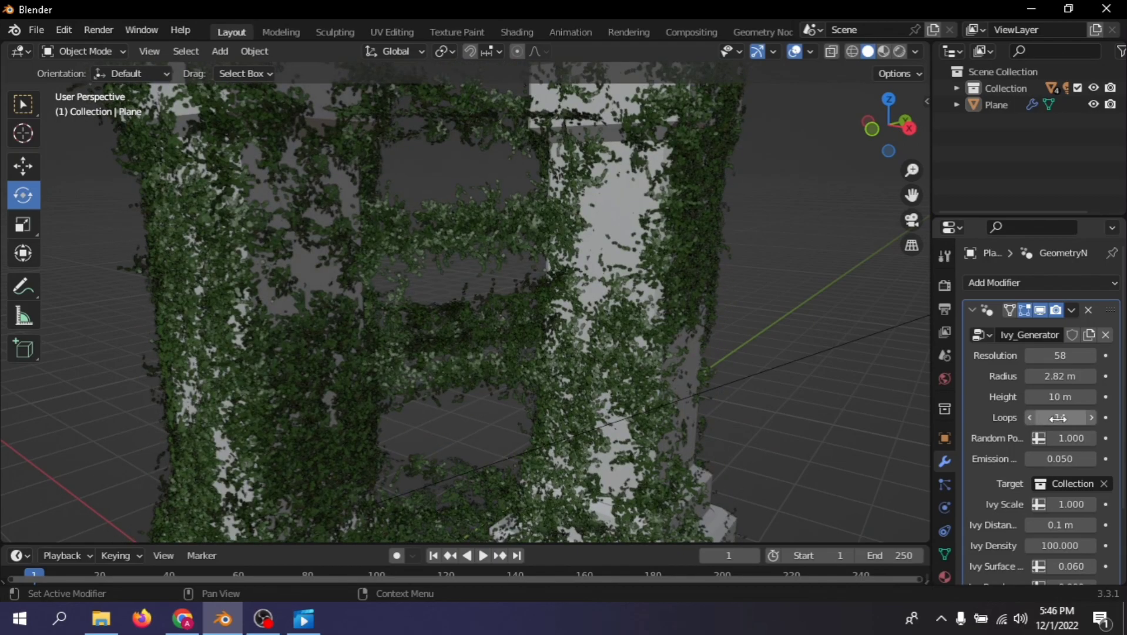
left_click(1069, 418)
type("20")
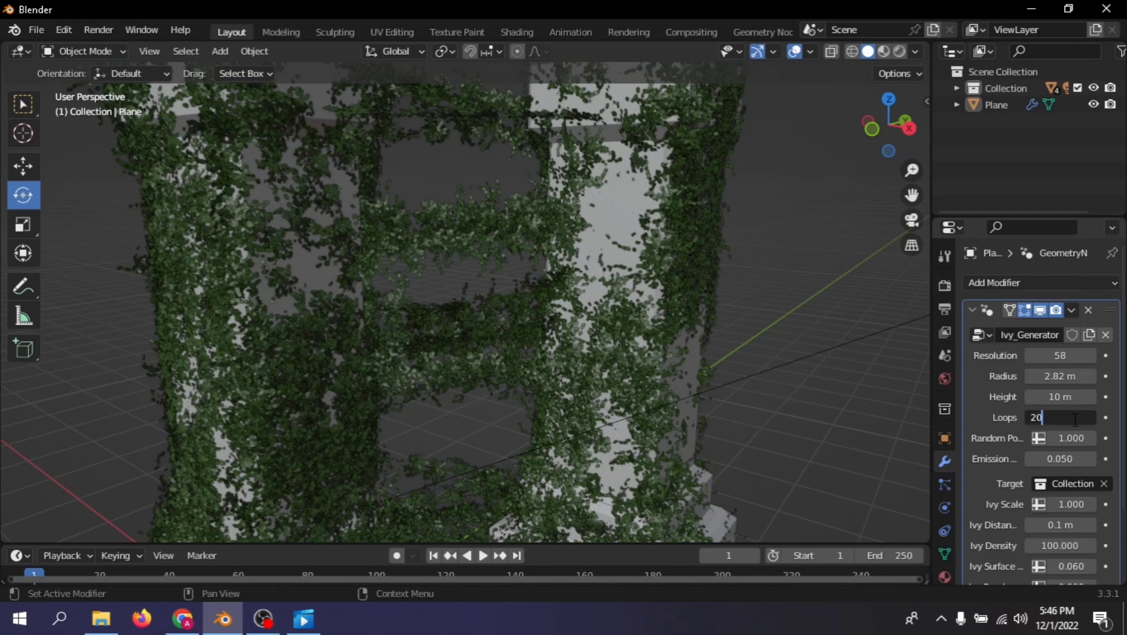
key("Return")
scroll(737, 197, "down", 2)
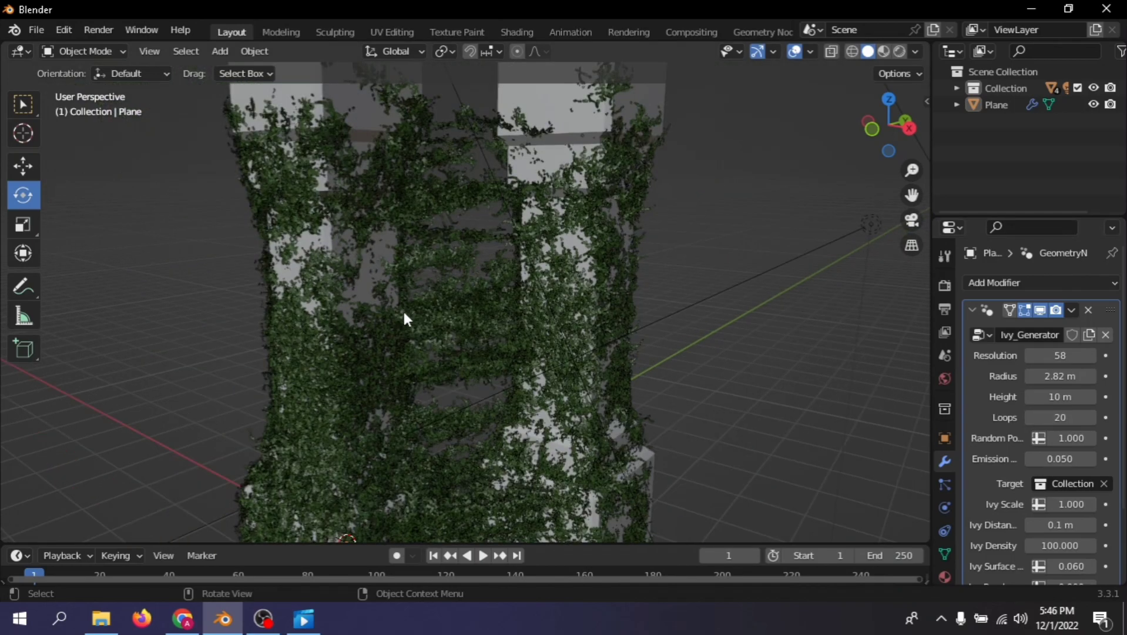
- Set the ivy generator's Resolution to 30 on the Plane and deselect the ivy
left_click(529, 281)
left_click(1075, 355)
type("30")
key("Return")
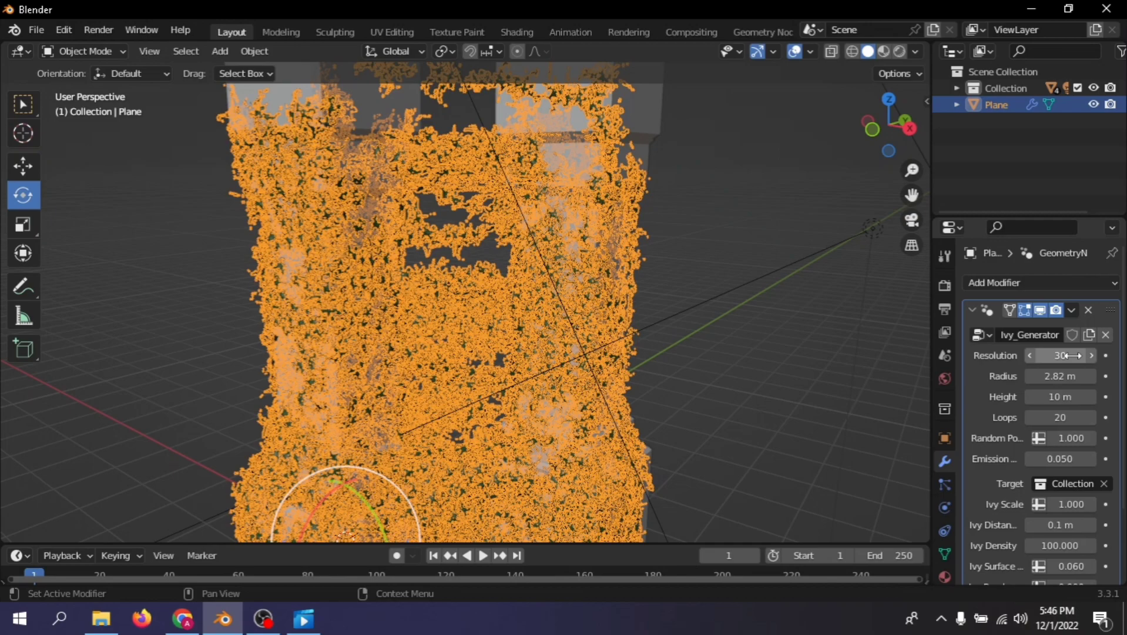
left_click(692, 232)
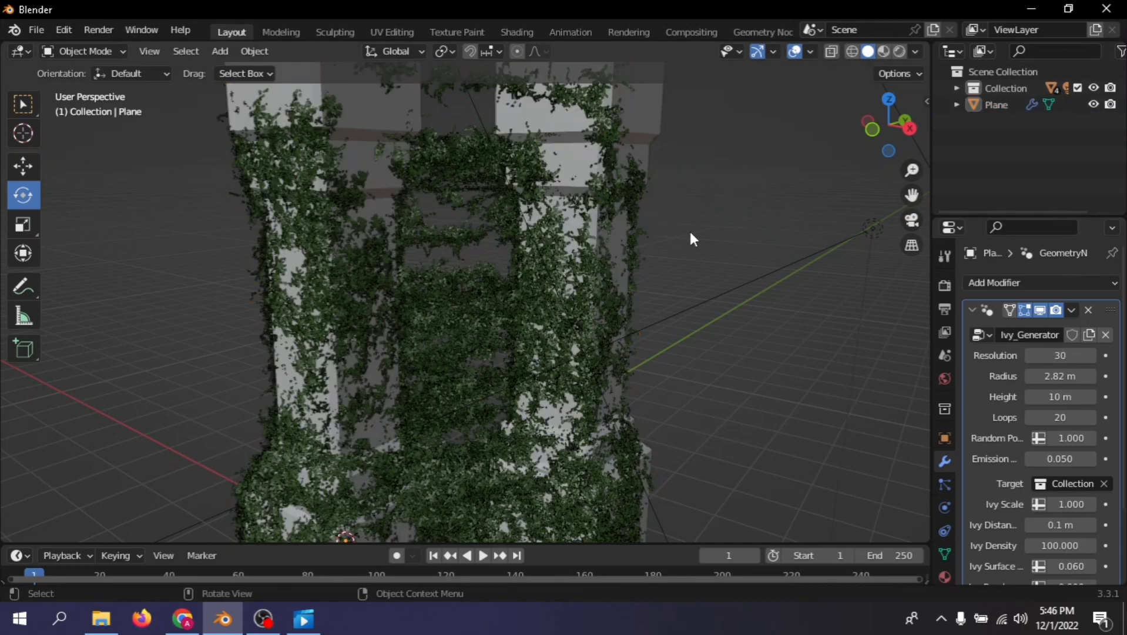
- Switch the viewport to rendered shading and examine the ivy on the columns up close
scroll(764, 270, "down", 3)
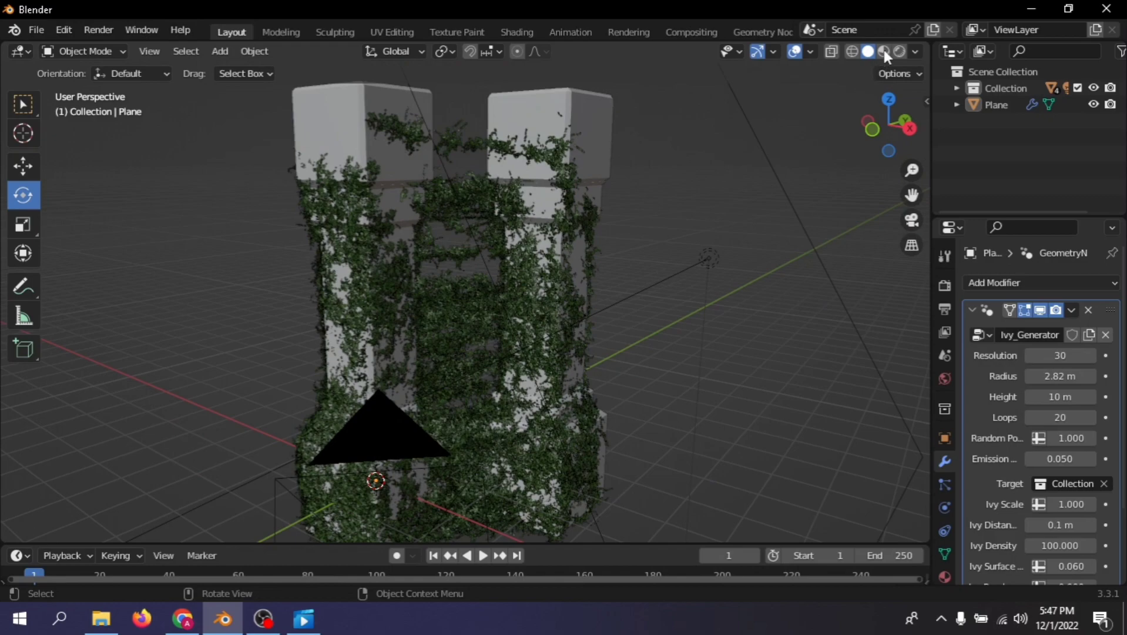
left_click(899, 52)
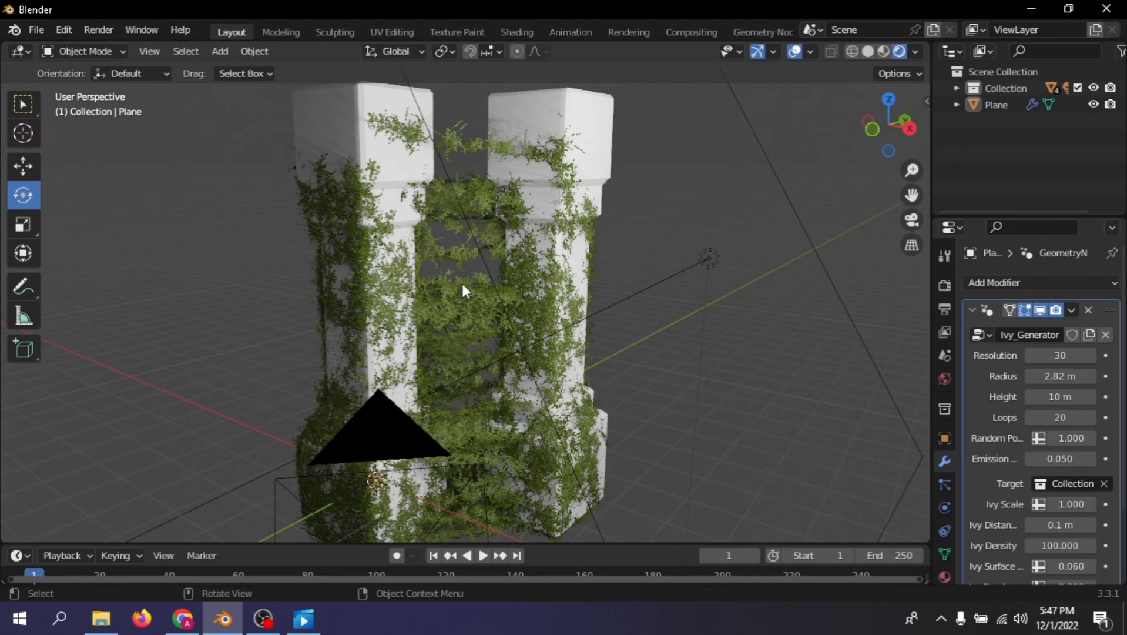
scroll(503, 311, "up", 4)
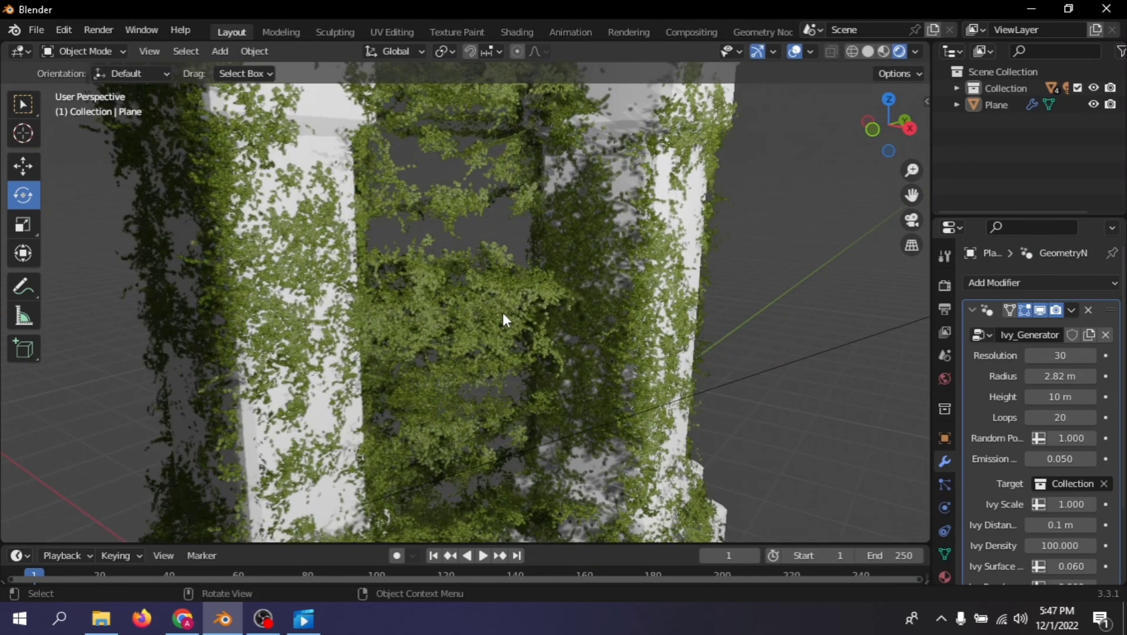
- Expand the scene collection, select Ivy_Instance_1 and open the settings of its leaf material
scroll(503, 312, "up", 2)
middle_click_drag(517, 315, 550, 295)
scroll(550, 295, "up", 3)
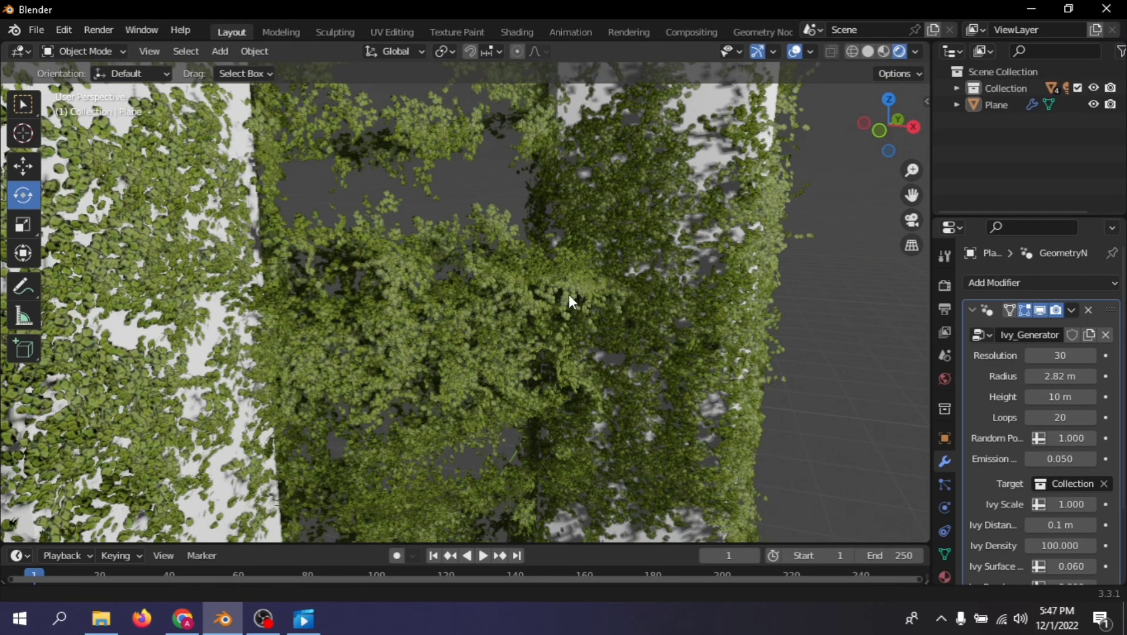
scroll(569, 294, "up", 4)
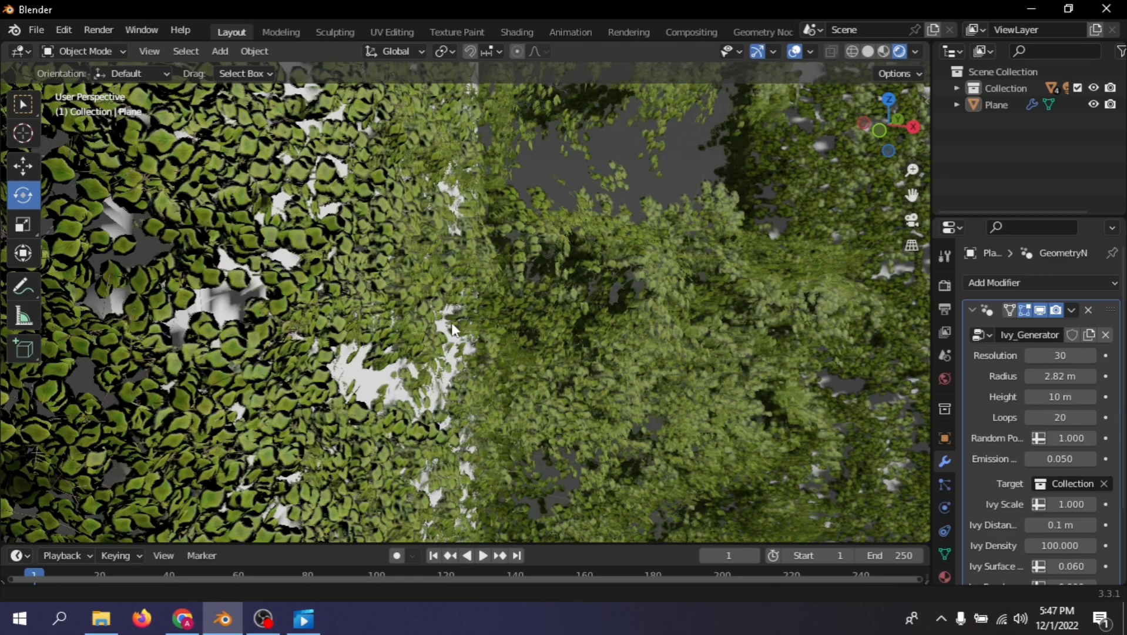
scroll(452, 322, "up", 2)
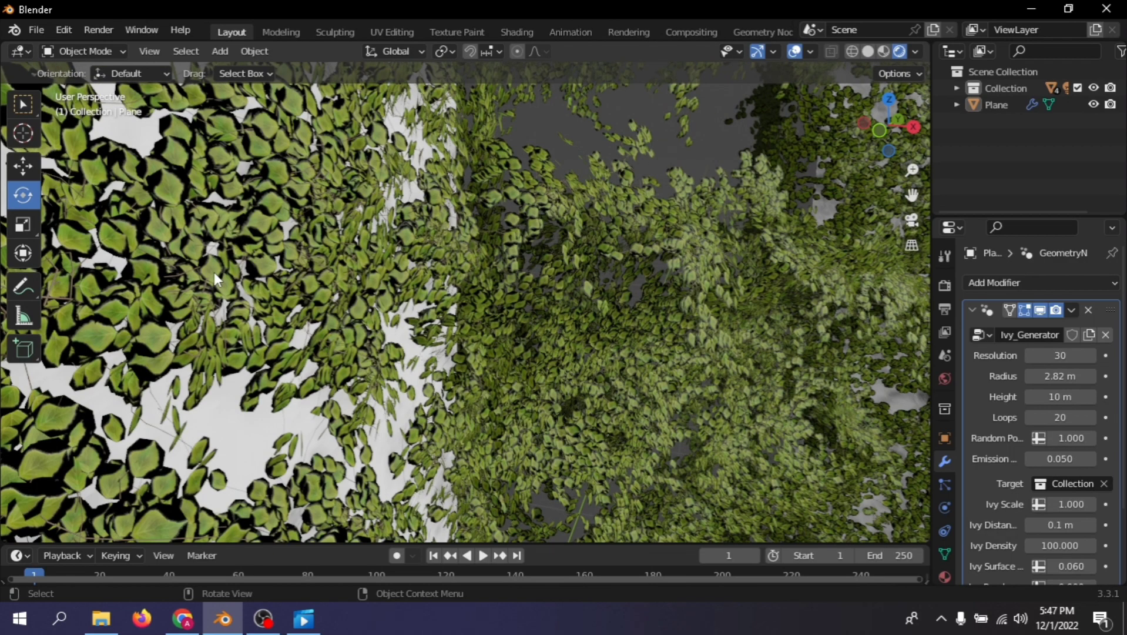
left_click(957, 88)
left_click_drag(933, 131, 854, 131)
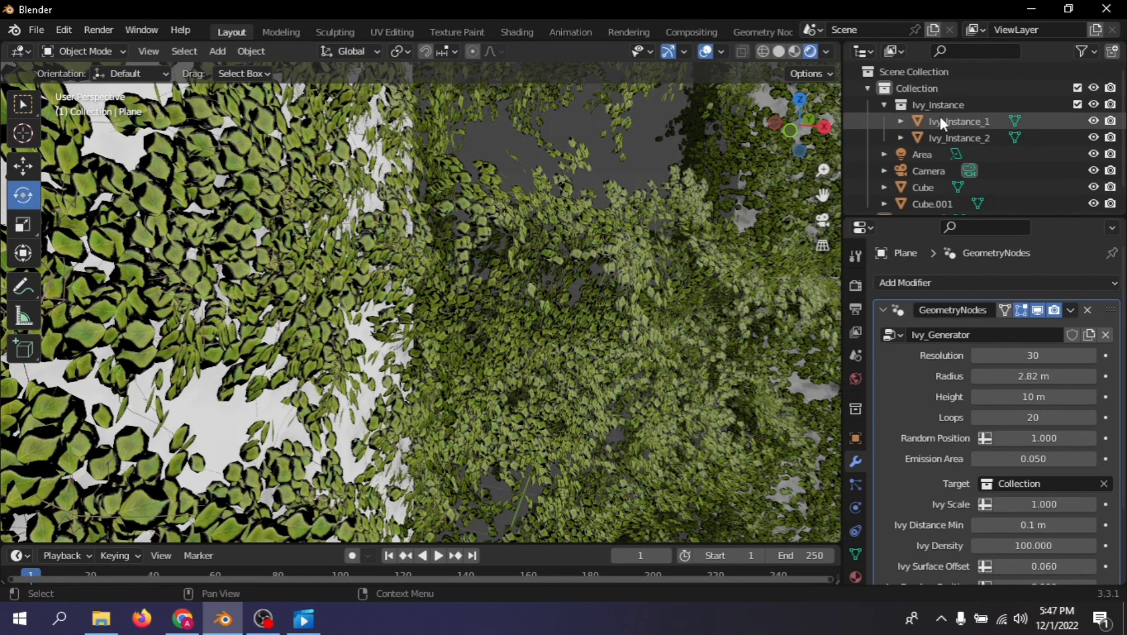
left_click(955, 121)
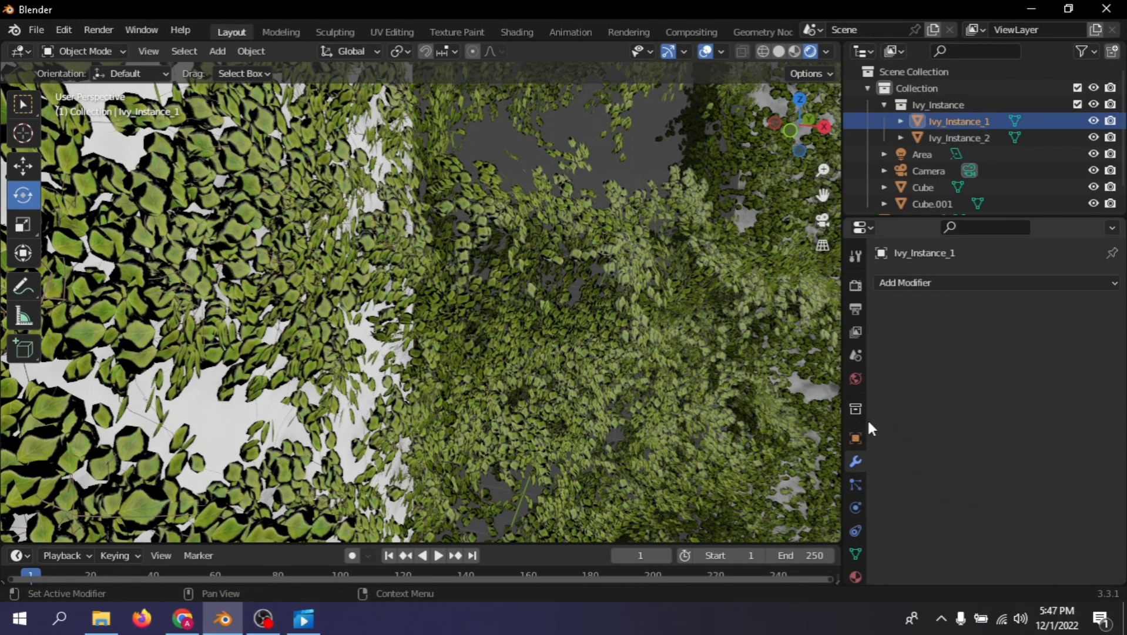
left_click(855, 576)
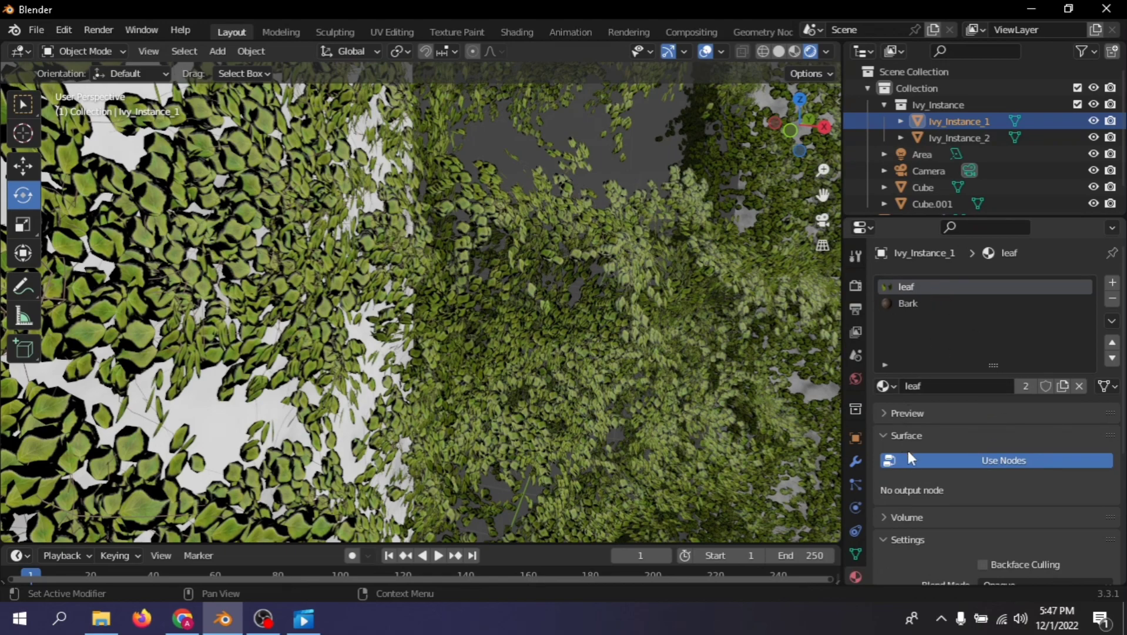
- Set the leaf material's Blend Mode to Alpha Clip and check the leaf edges on the columns
scroll(909, 470, "down", 2)
scroll(934, 472, "down", 4)
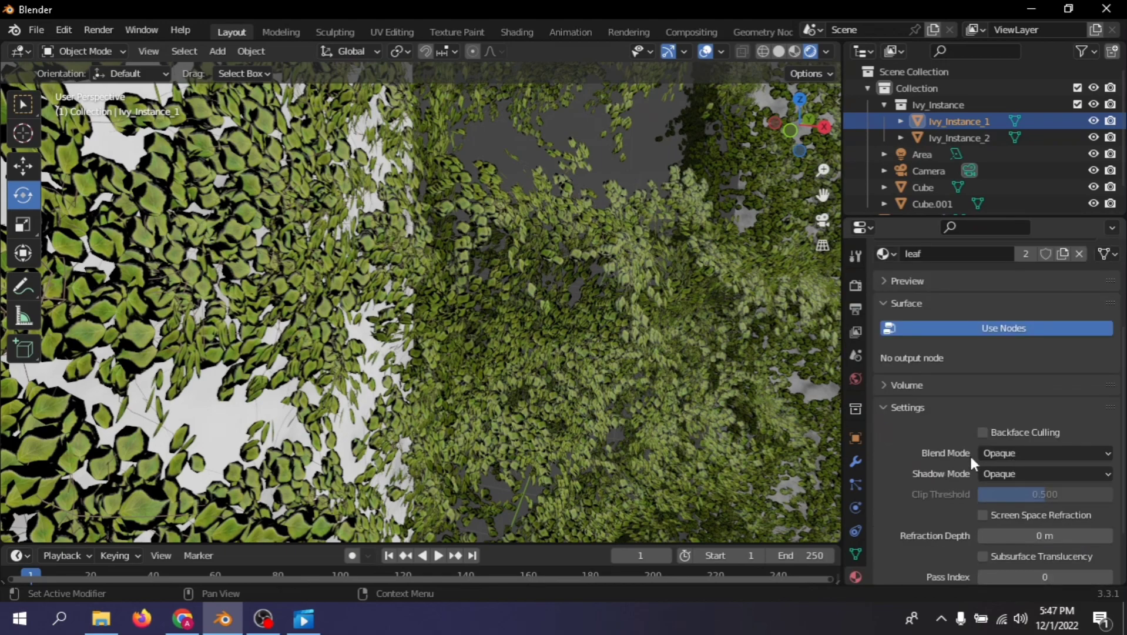
left_click(1027, 452)
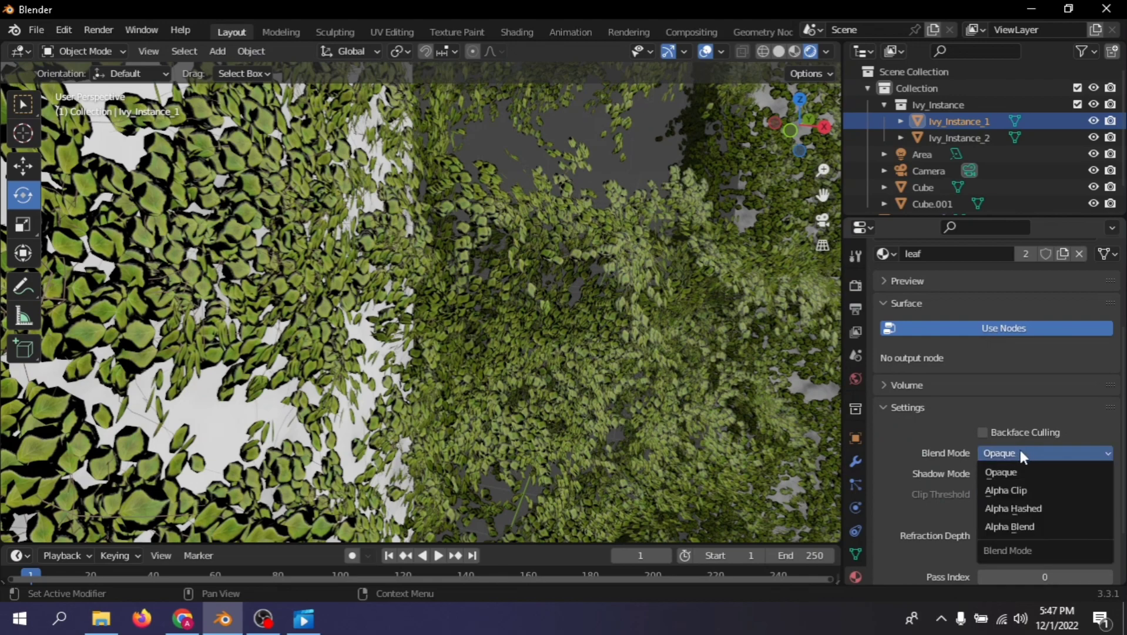
left_click(1022, 492)
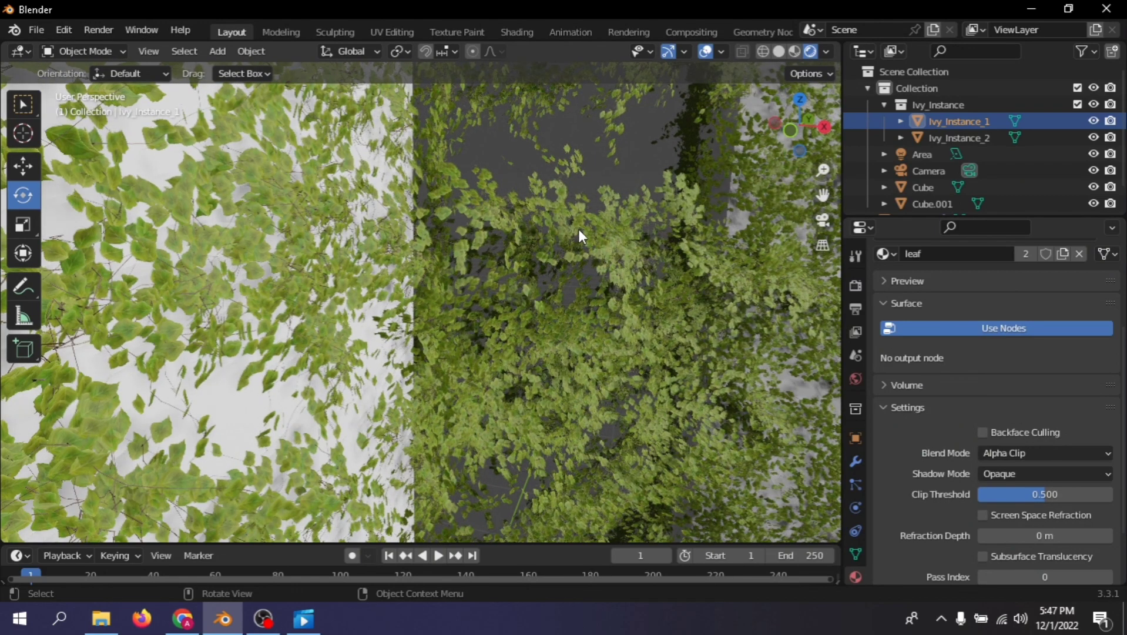
scroll(579, 230, "down", 6)
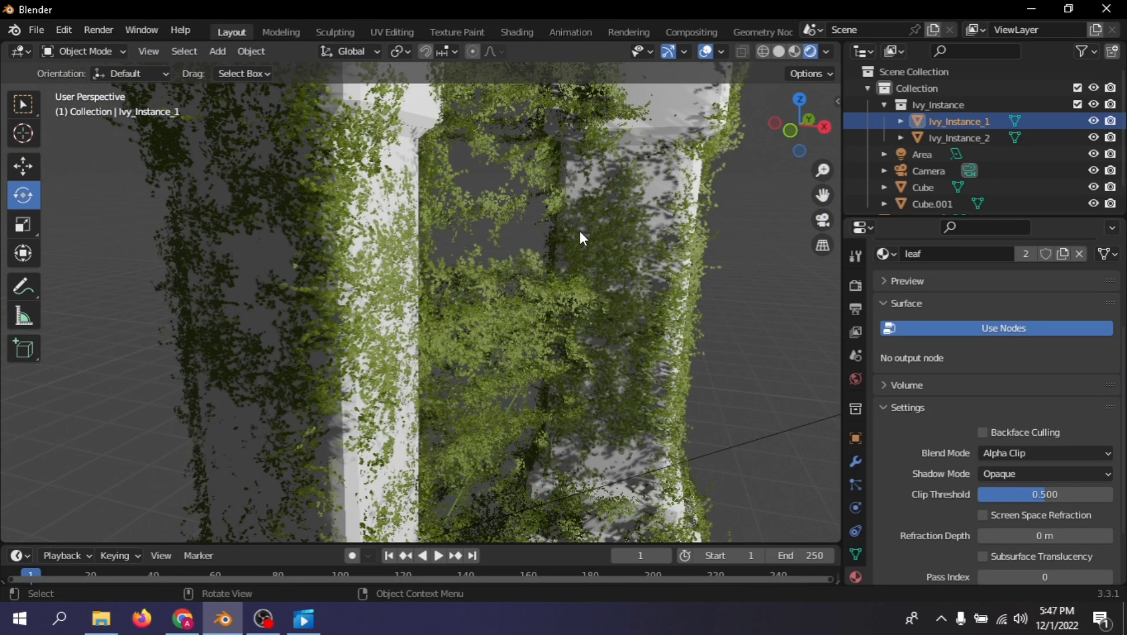
middle_click_drag(609, 231, 838, 516)
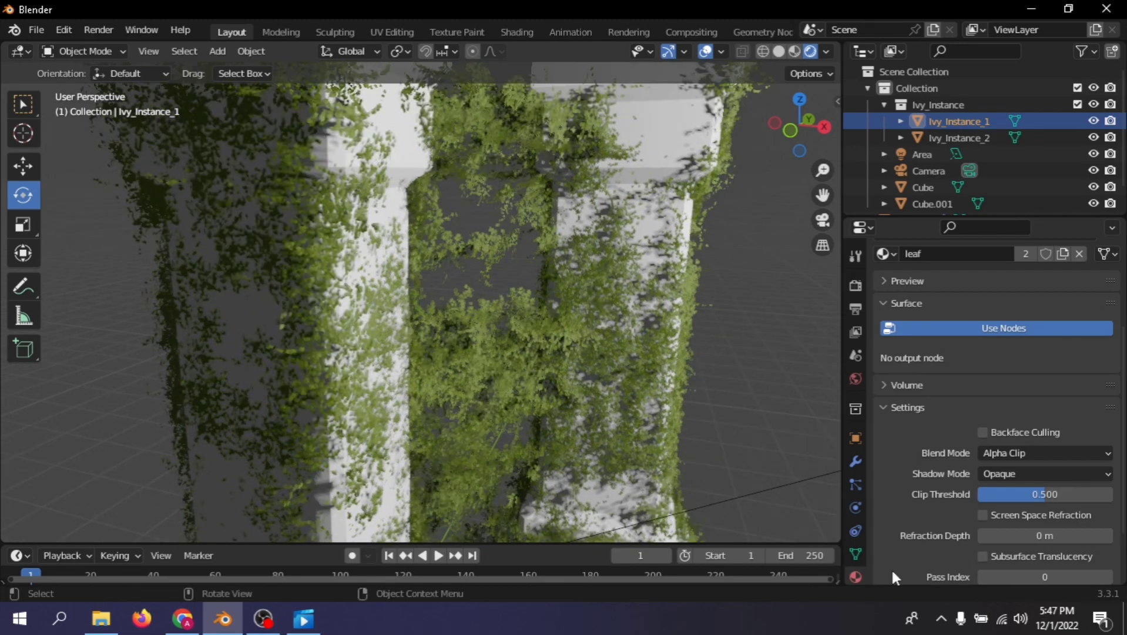
- Brighten the world background color to a value of 1.000 with a very pale, nearly white tint
left_click(856, 378)
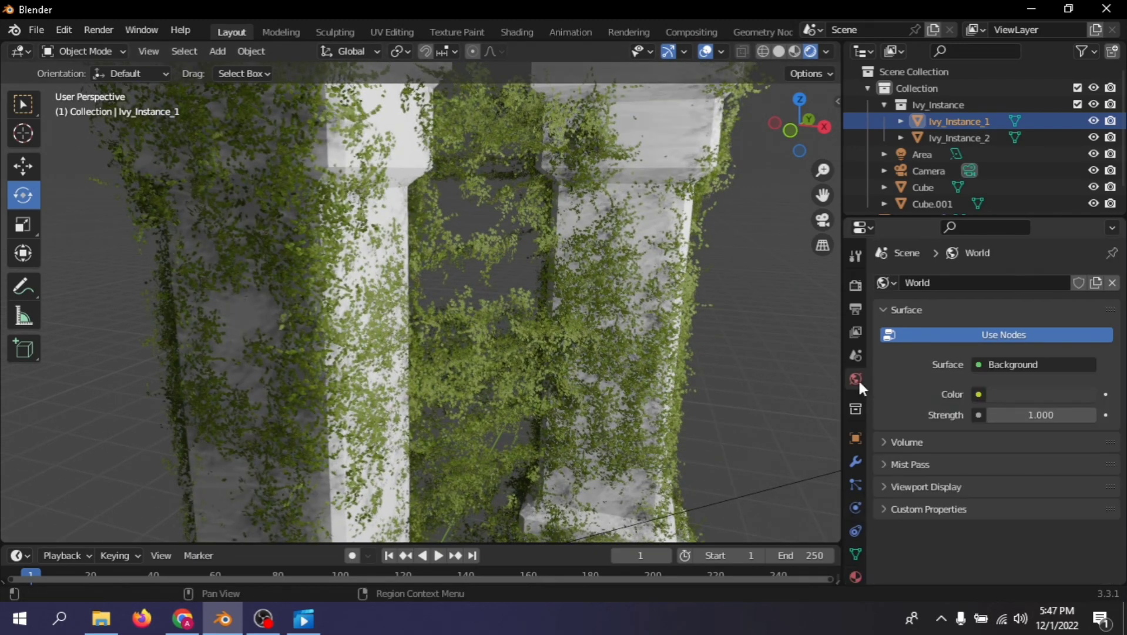
left_click(1032, 395)
left_click_drag(1084, 186, 1083, 155)
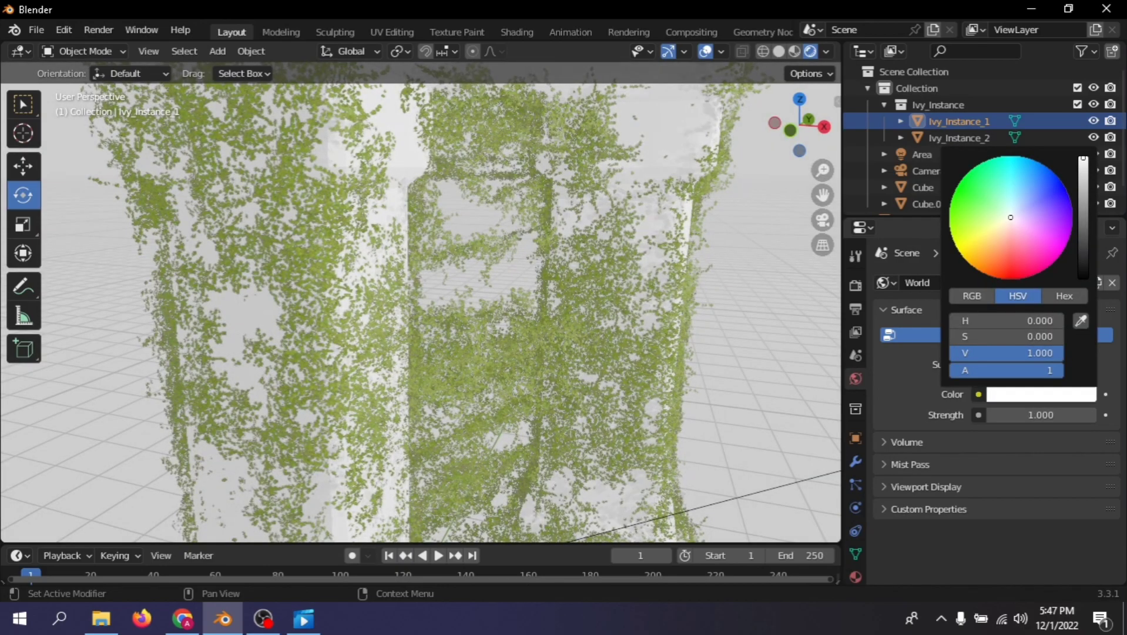
left_click(998, 222)
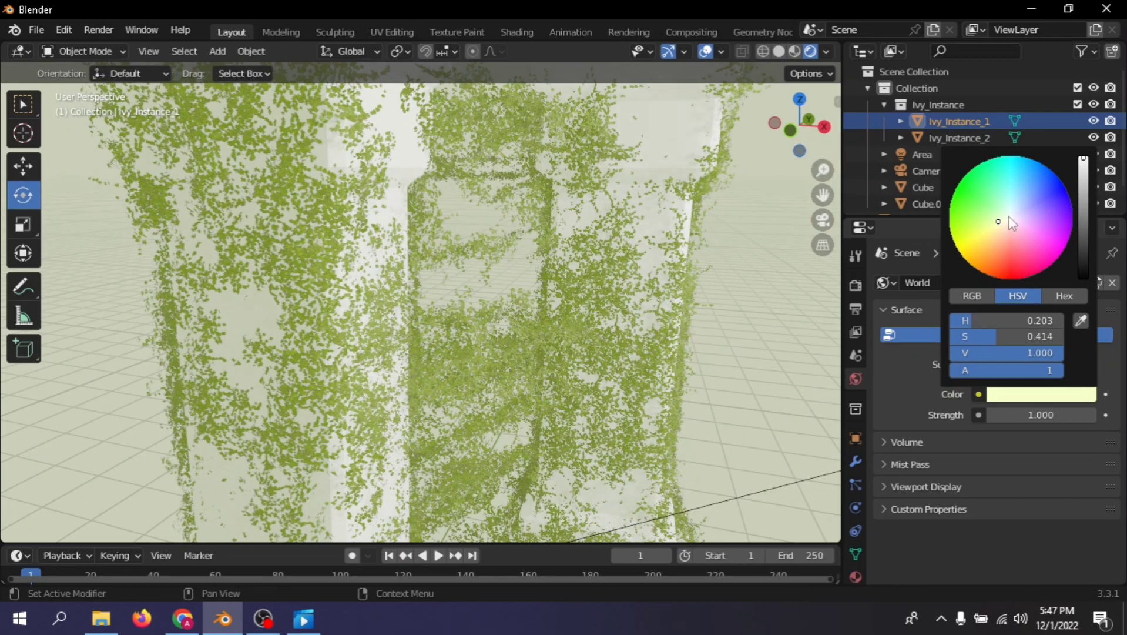
left_click(1007, 217)
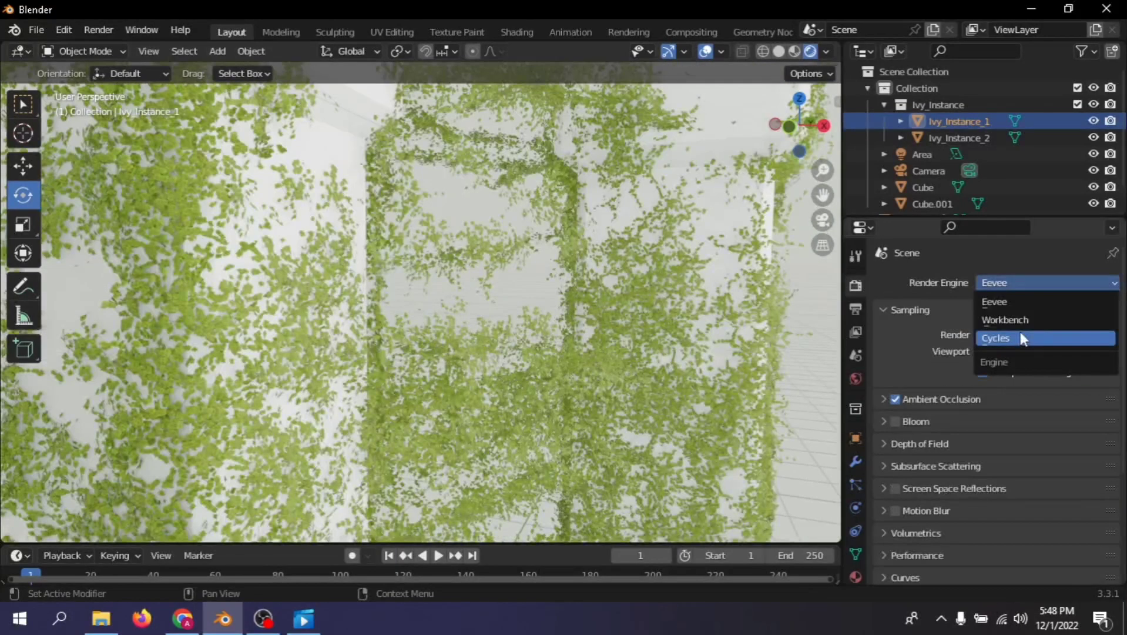
- Switch the render engine to Cycles and view the ivy-covered columns from farther away
left_click(1021, 338)
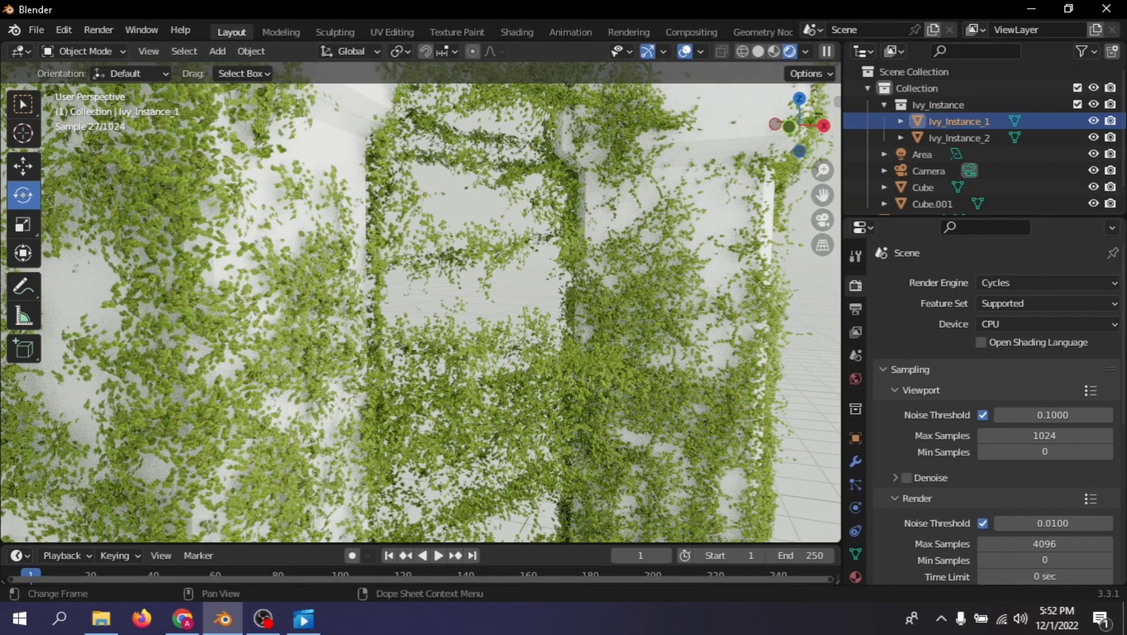
scroll(766, 340, "down", 6)
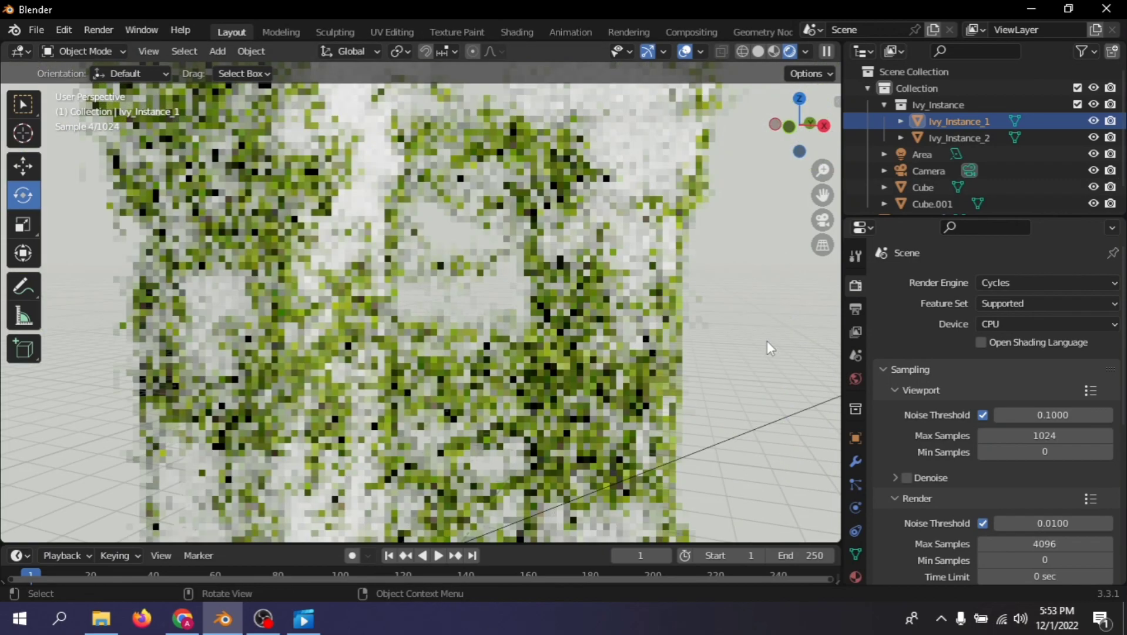